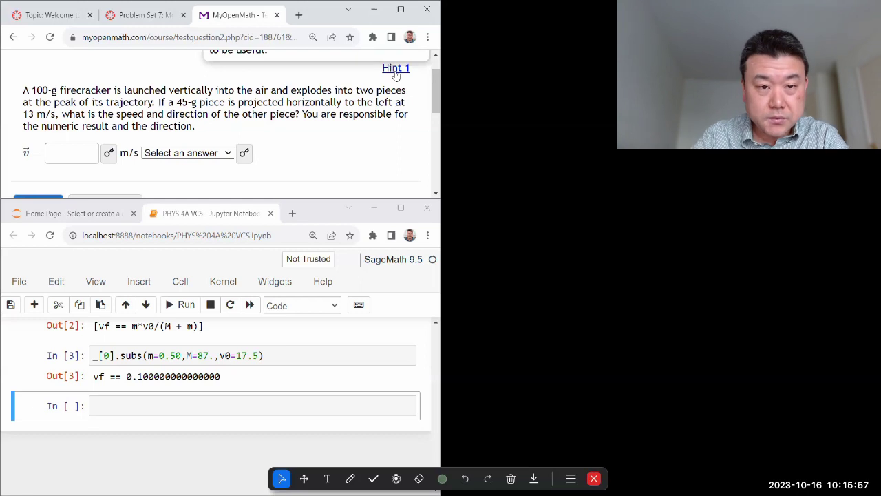
Start annotating with the freehand pen and draw a brown ground line across the screen
scroll(396, 76, "up", 1)
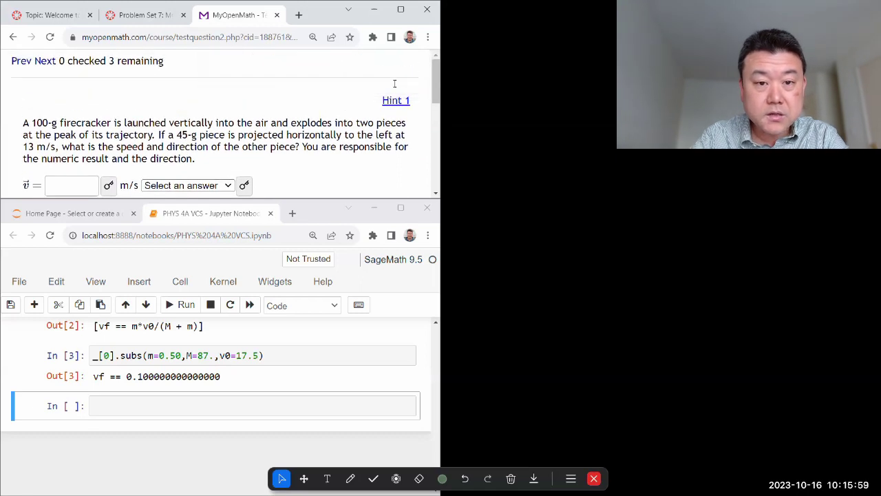
mouse_move(396, 106)
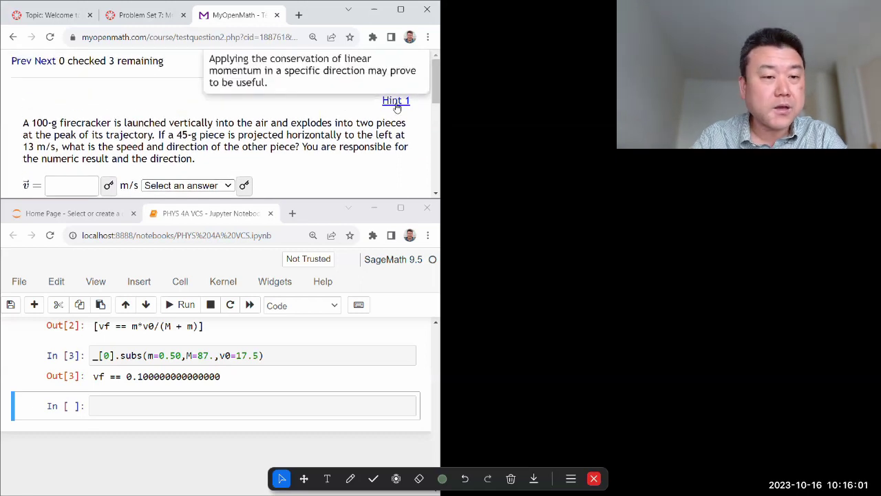
scroll(396, 106, "down", 1)
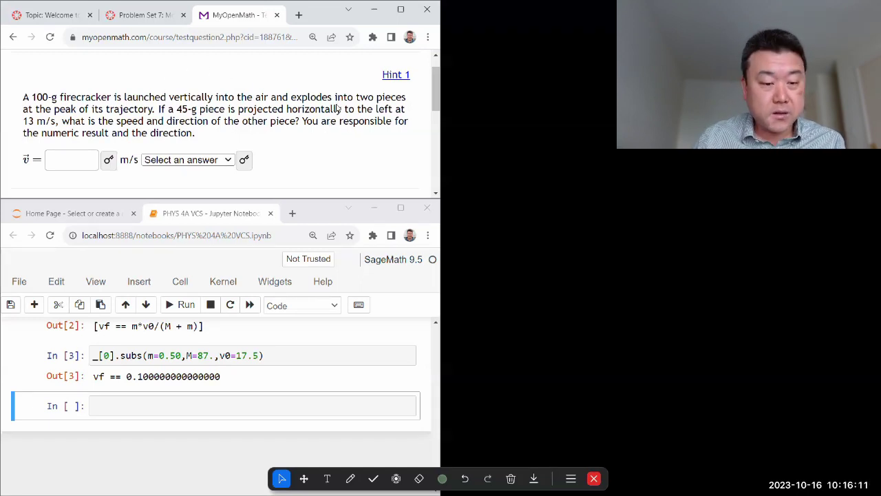
left_click(442, 478)
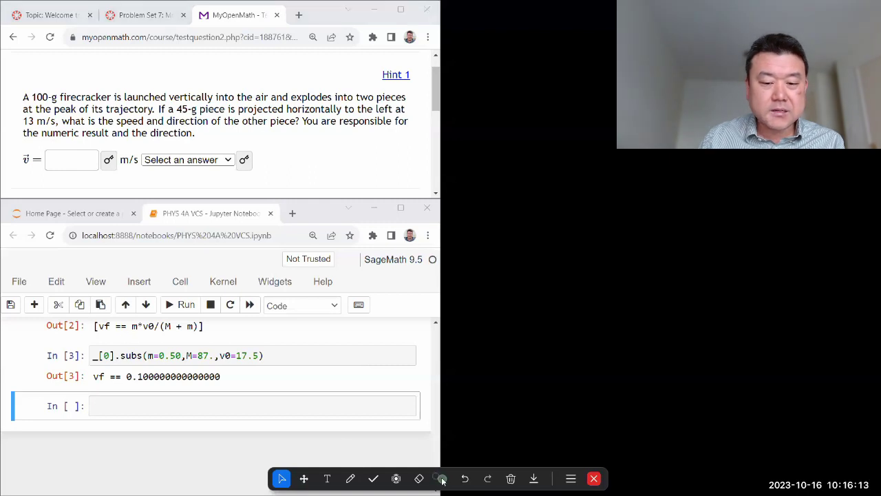
left_click(350, 478)
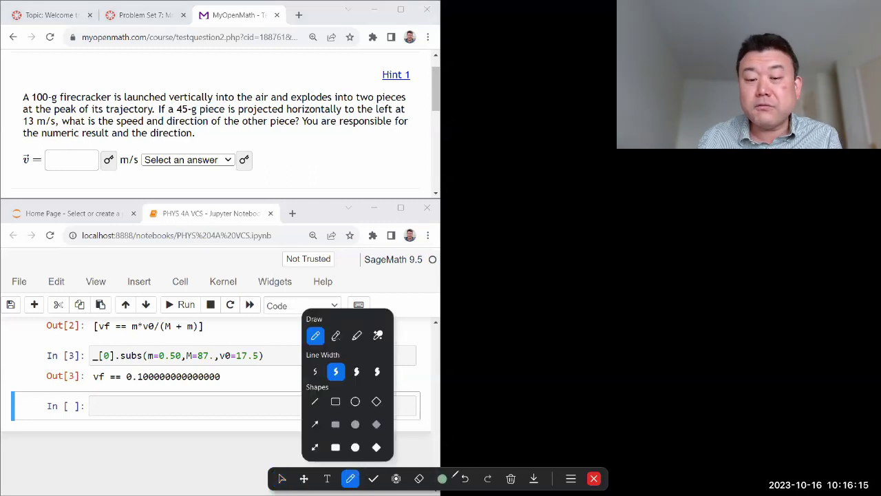
left_click(442, 478)
left_click(439, 447)
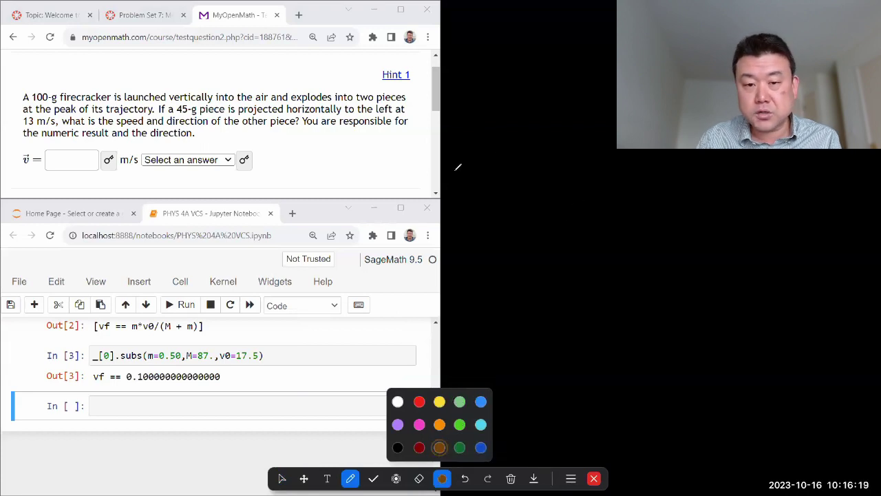
left_click_drag(455, 168, 687, 173)
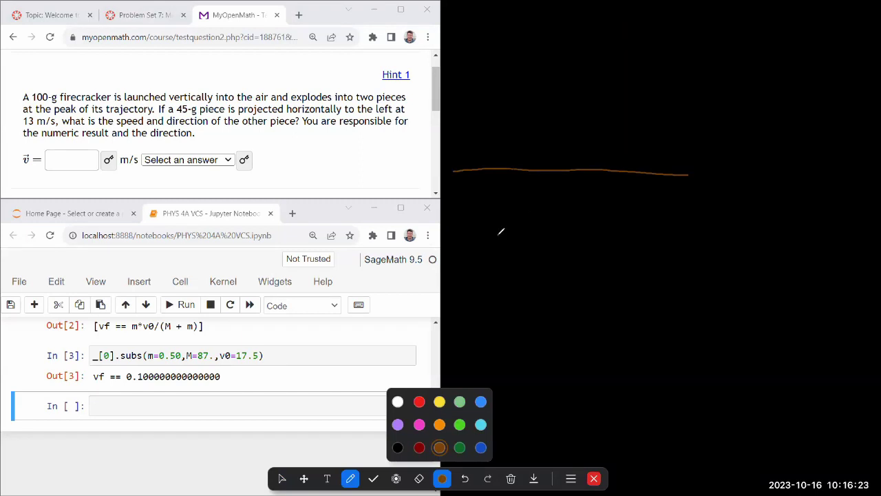
Draw the red firecracker with an explosion mark, write V=0 below it in yellow, and underline 'launched vertically'
left_click(420, 402)
mouse_move(557, 57)
left_mouse_down()
mouse_move(564, 62)
mouse_move(554, 47)
mouse_move(559, 53)
left_mouse_up()
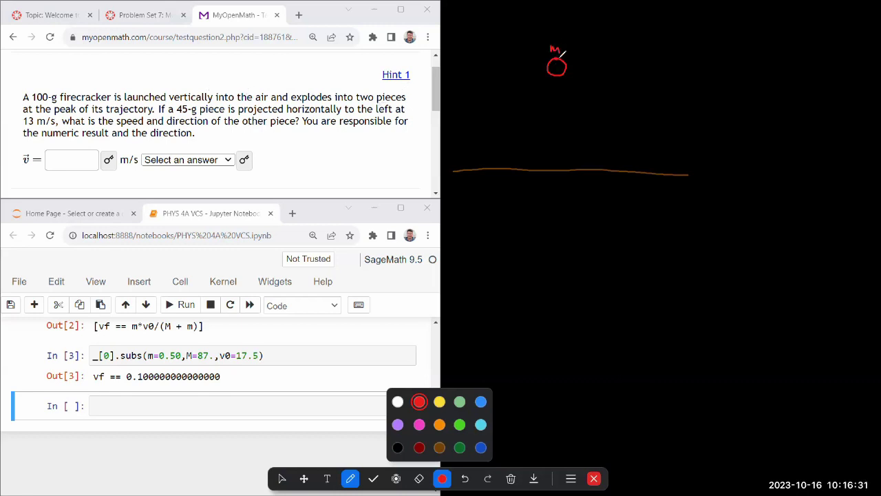
left_click_drag(554, 61, 556, 73)
left_click(439, 401)
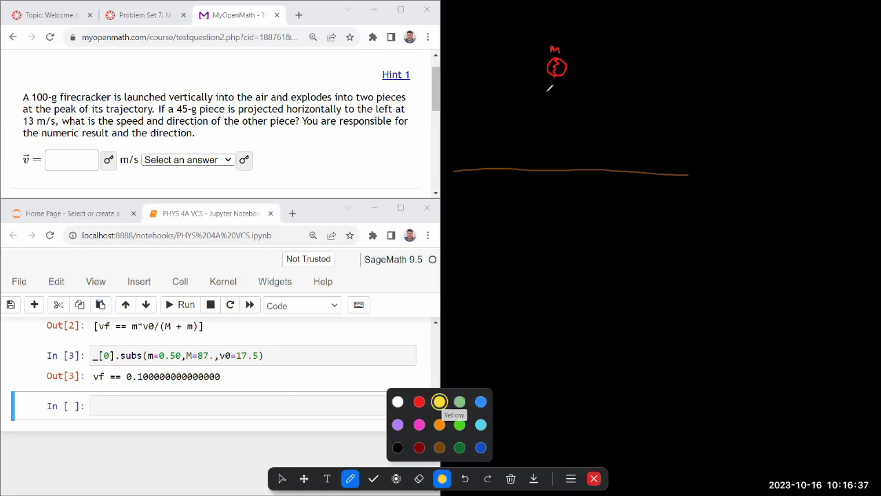
left_click_drag(543, 86, 558, 89)
left_click_drag(553, 93, 564, 86)
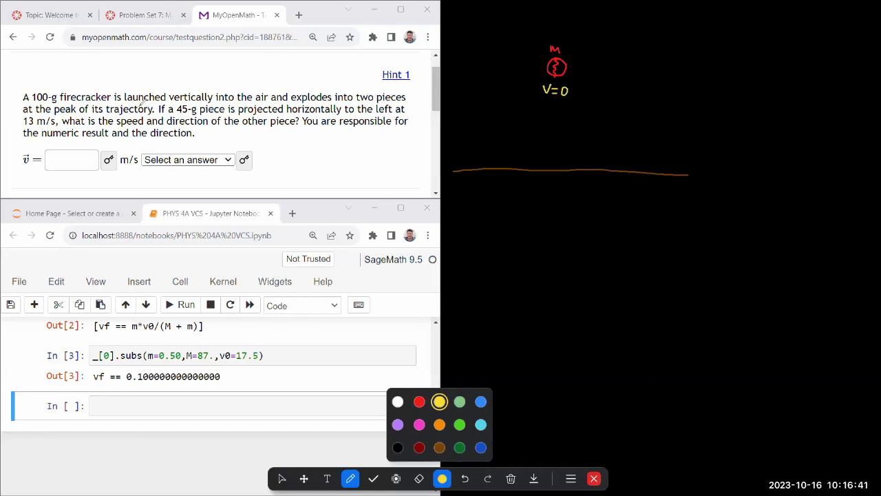
left_click_drag(147, 101, 267, 101)
In orange, draw the left arrow labelled m1 and V1, and tag the 45-g piece as m1
left_click(439, 424)
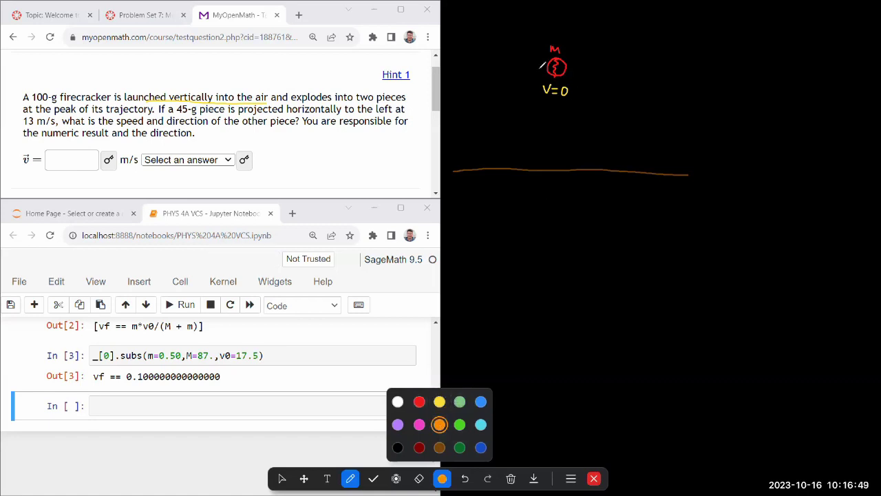
mouse_move(543, 68)
left_mouse_down()
mouse_move(510, 63)
mouse_move(537, 78)
left_mouse_up()
left_click_drag(541, 75, 541, 82)
mouse_move(177, 113)
left_mouse_down()
mouse_move(225, 113)
mouse_move(242, 146)
left_mouse_up()
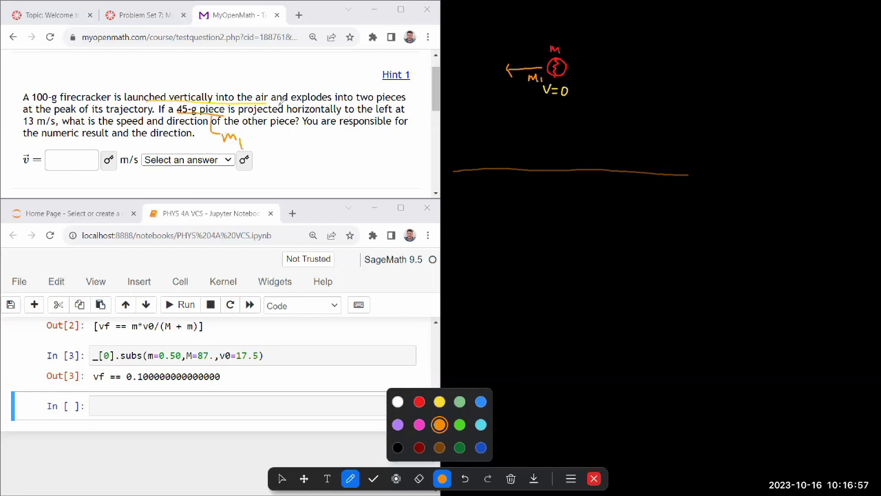
left_click_drag(517, 49, 525, 63)
Choose 'to the right' in the direction dropdown, then return to the pen
left_click(280, 477)
left_click(226, 160)
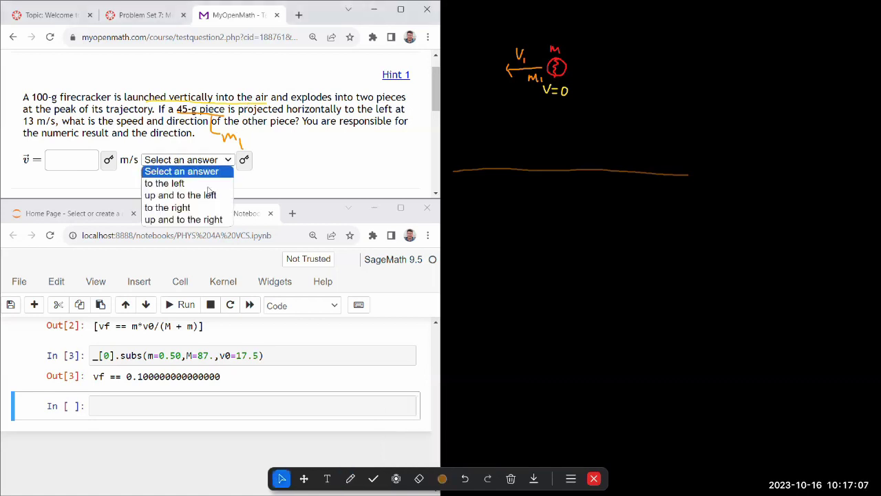
left_click(203, 208)
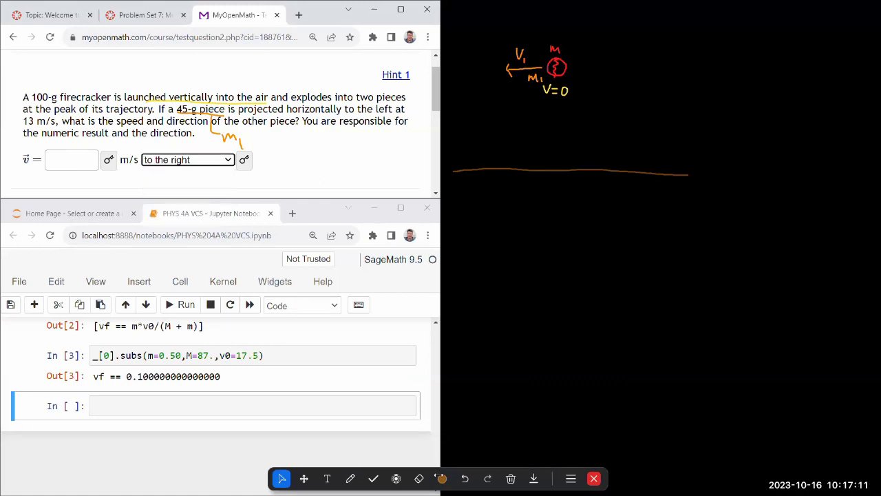
left_click(351, 477)
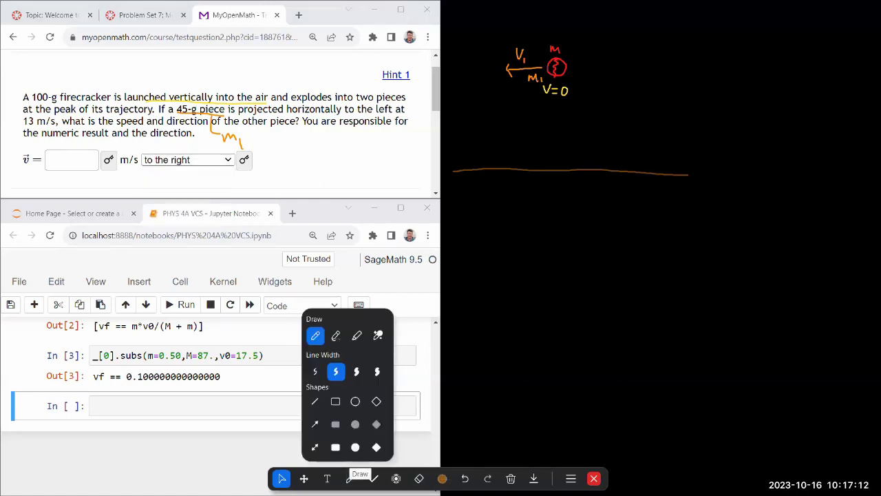
In ice blue, draw the right-pointing arrow for piece m2 labelled V2
left_click(442, 478)
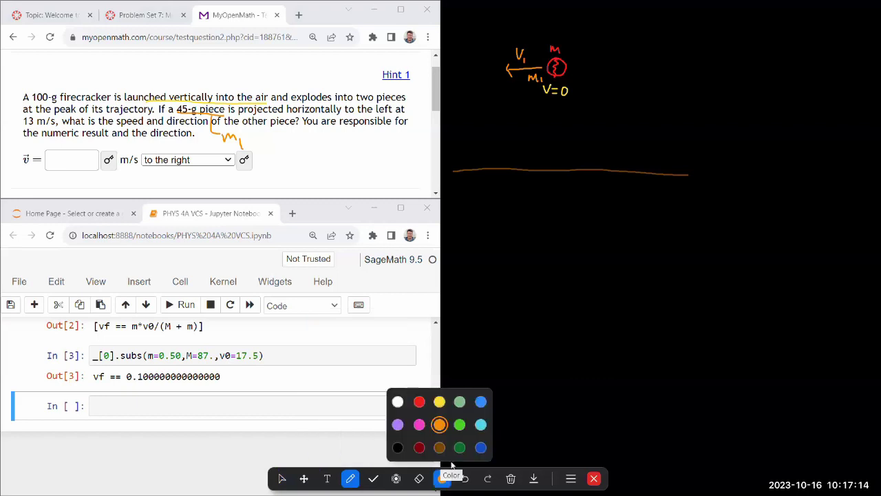
left_click(481, 423)
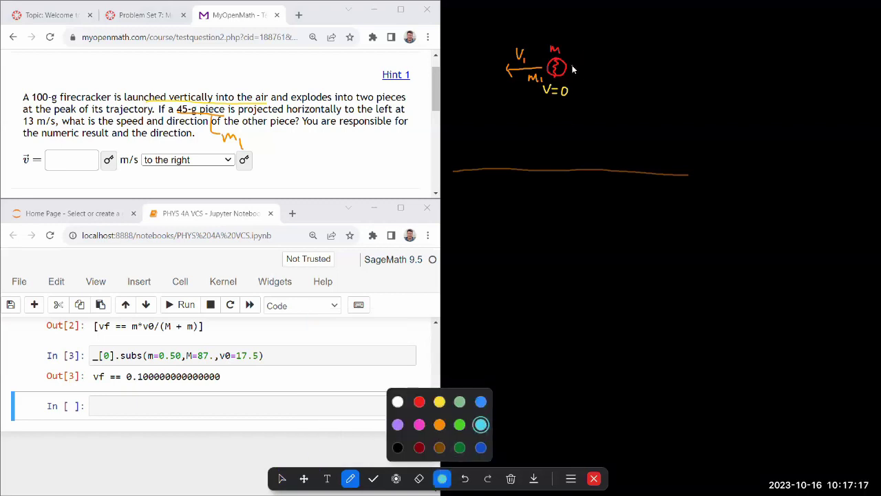
mouse_move(572, 67)
left_mouse_down()
mouse_move(611, 62)
mouse_move(612, 73)
mouse_move(585, 86)
mouse_move(598, 88)
left_mouse_up()
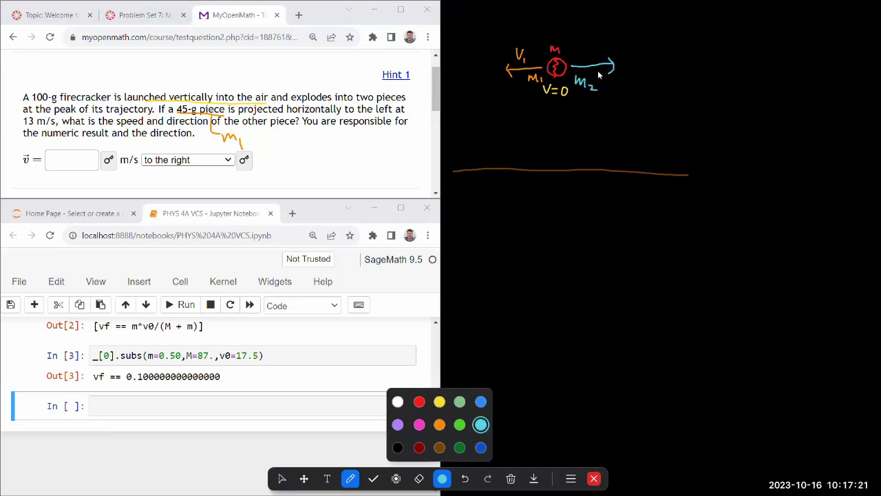
left_click_drag(585, 46, 592, 47)
left_click_drag(593, 54, 598, 61)
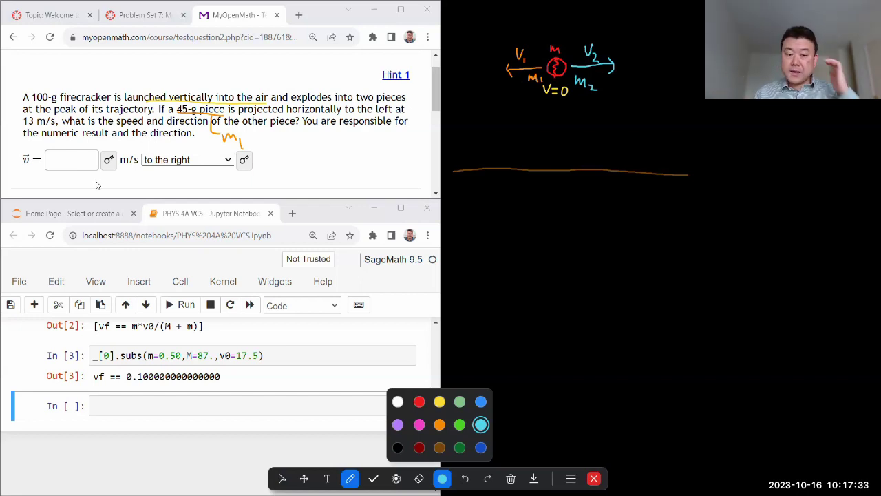
Write 'explosion' in white below the sketch and underline it
left_click(397, 401)
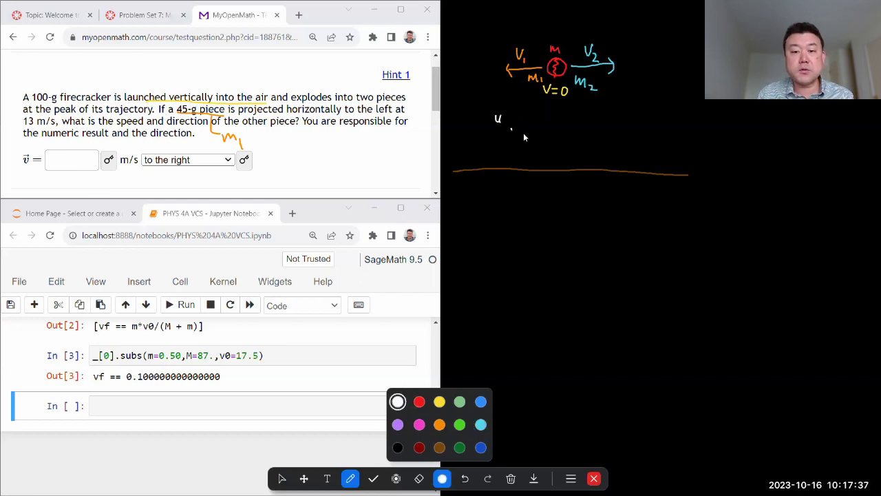
left_click_drag(510, 130, 521, 135)
left_click_drag(523, 127, 523, 136)
left_click_drag(537, 128, 538, 148)
left_click_drag(538, 129, 557, 129)
mouse_move(567, 130)
left_mouse_down()
mouse_move(562, 136)
mouse_move(582, 126)
left_mouse_up()
left_click_drag(588, 128, 596, 135)
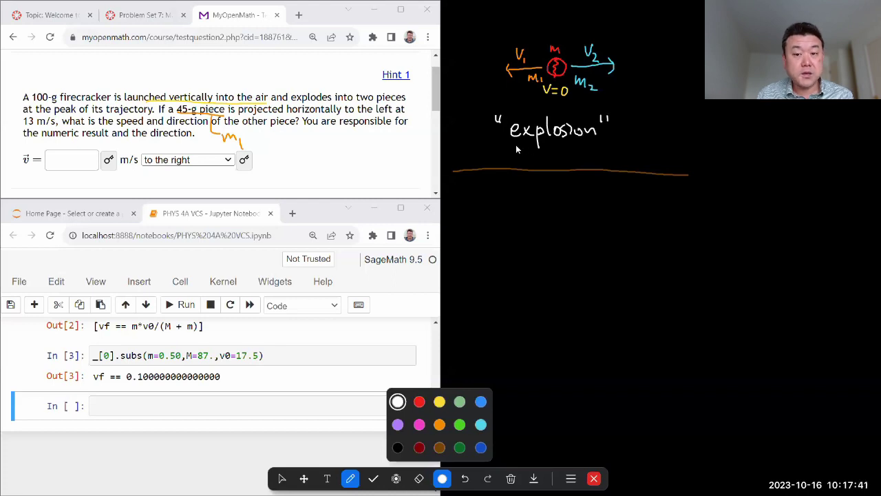
left_click_drag(513, 147, 600, 145)
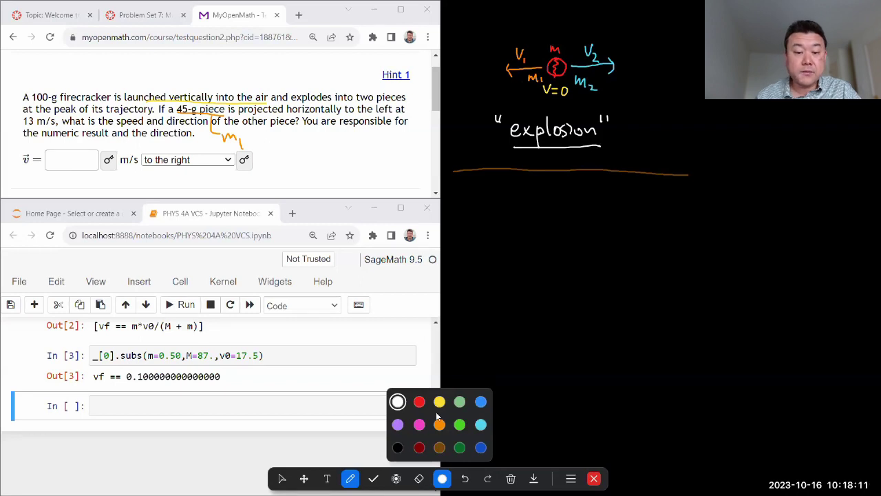
Circle V1 and V2 on the sketch in blue ink
left_click(480, 401)
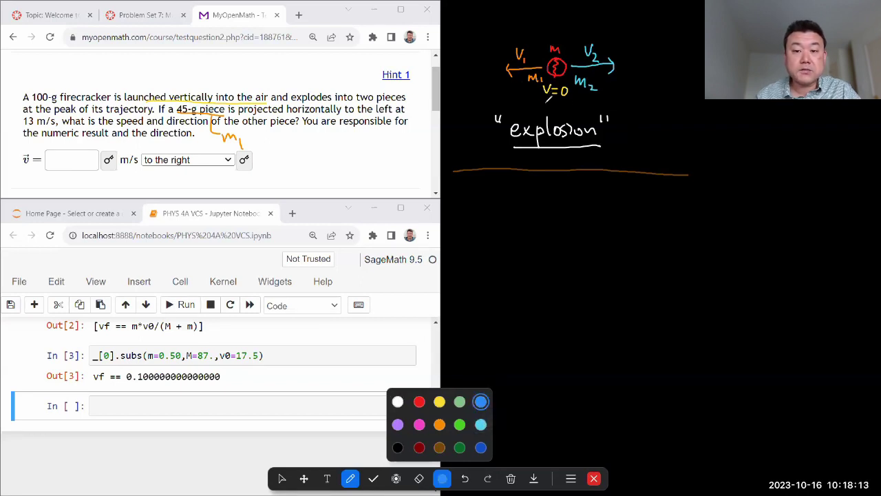
left_click_drag(543, 104, 570, 102)
mouse_move(523, 38)
left_mouse_down()
mouse_move(516, 36)
mouse_move(534, 57)
left_mouse_up()
left_click_drag(596, 28, 602, 30)
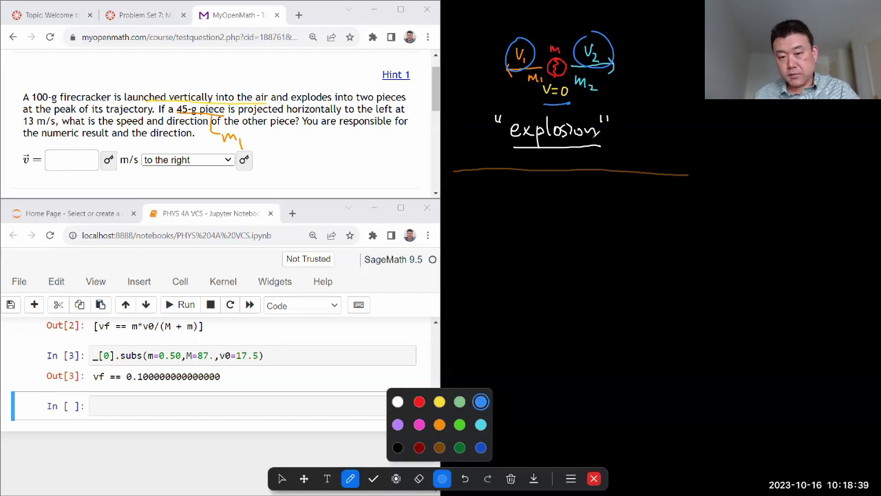
In cyan, write 'Cons. of p' below the ground line and an underlined '~ Δt→0' after 'explosion'
left_click(480, 424)
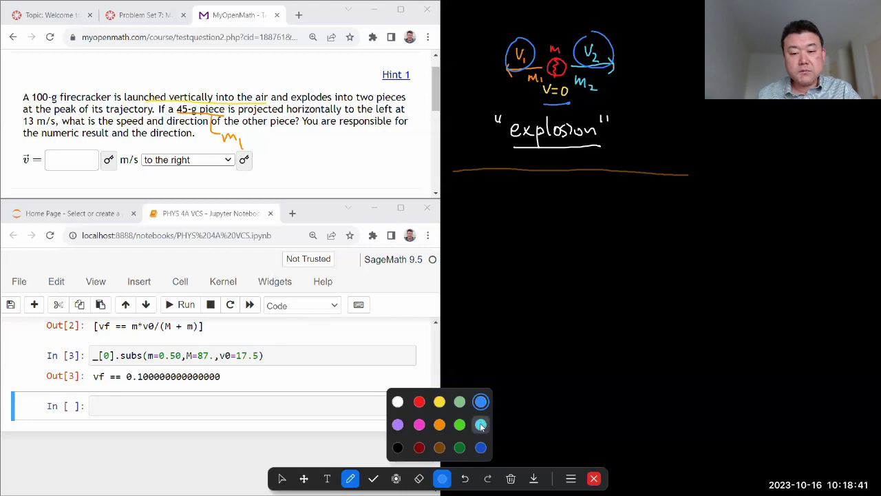
mouse_move(511, 180)
left_mouse_down()
mouse_move(501, 187)
mouse_move(537, 197)
mouse_move(603, 186)
mouse_move(599, 194)
mouse_move(609, 171)
mouse_move(605, 183)
left_mouse_up()
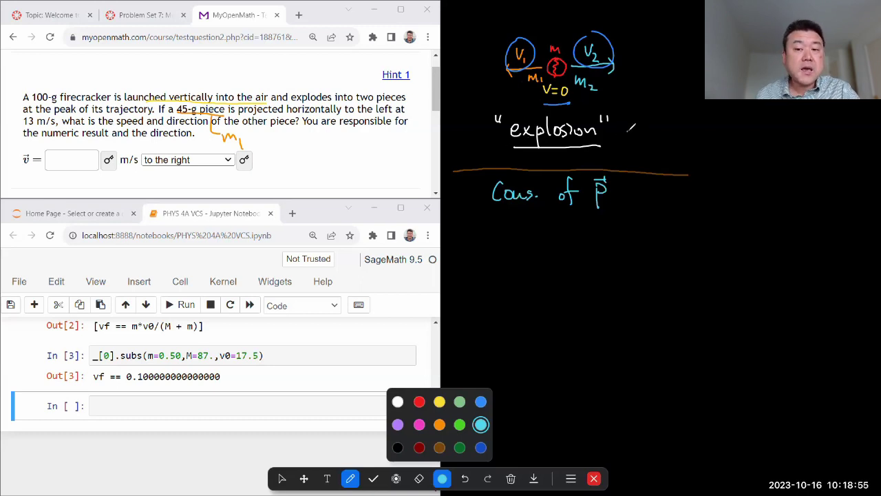
left_click_drag(628, 128, 652, 125)
mouse_move(666, 125)
left_mouse_down()
mouse_move(672, 118)
mouse_move(662, 134)
mouse_move(709, 126)
mouse_move(702, 131)
left_mouse_up()
left_click_drag(709, 126, 708, 127)
left_click_drag(662, 142, 709, 134)
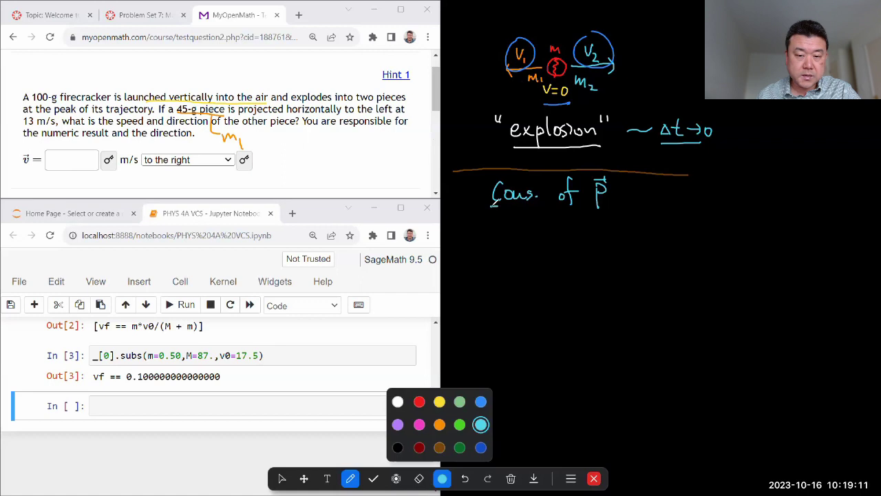
Underline the heading and write ΣP⃗i = ΣP⃗f beneath it
left_click_drag(493, 205, 634, 206)
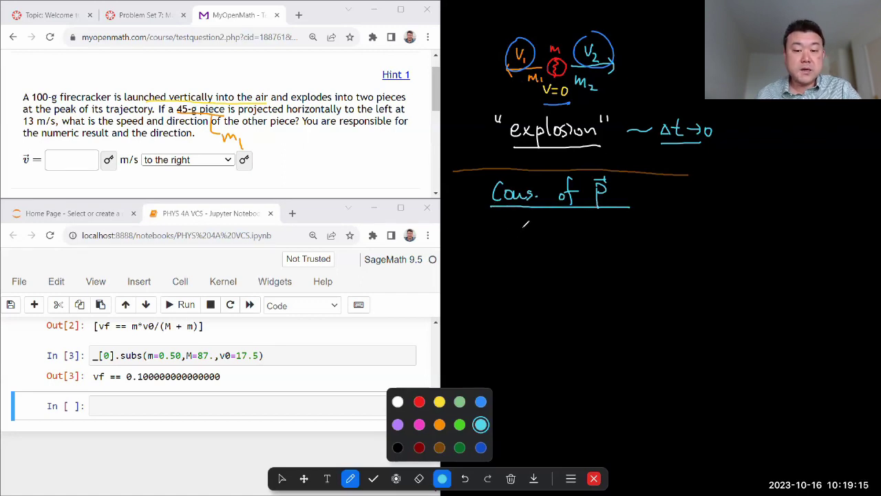
mouse_move(534, 231)
left_mouse_down()
mouse_move(518, 232)
mouse_move(544, 255)
mouse_move(544, 241)
left_mouse_up()
left_click_drag(551, 246, 554, 253)
left_click_drag(549, 221, 578, 232)
mouse_move(570, 237)
left_mouse_down()
mouse_move(597, 235)
mouse_move(598, 225)
mouse_move(614, 245)
left_mouse_up()
mouse_move(612, 223)
left_mouse_down()
mouse_move(612, 256)
mouse_move(615, 241)
left_mouse_up()
left_click_drag(632, 238, 624, 259)
left_click_drag(618, 228, 632, 222)
left_click_drag(626, 217, 632, 222)
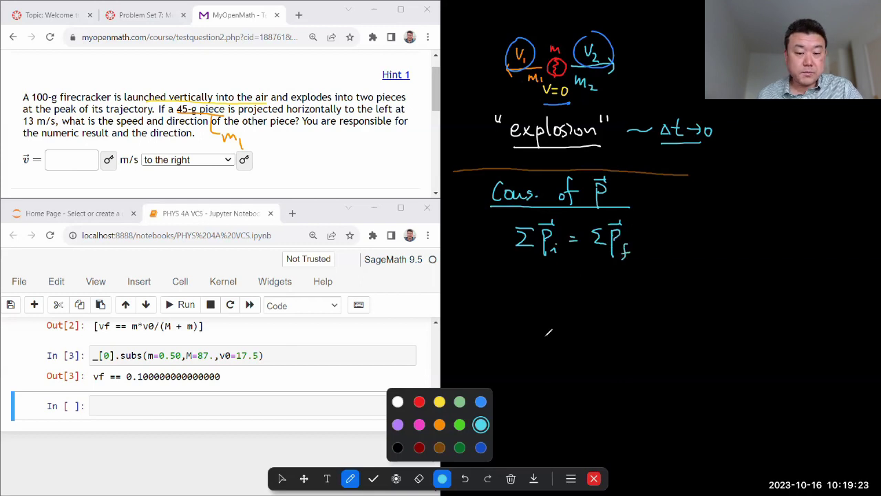
In yellow, start '0 =' and underline V=0 and 'peak of its trajectory'
left_click(440, 402)
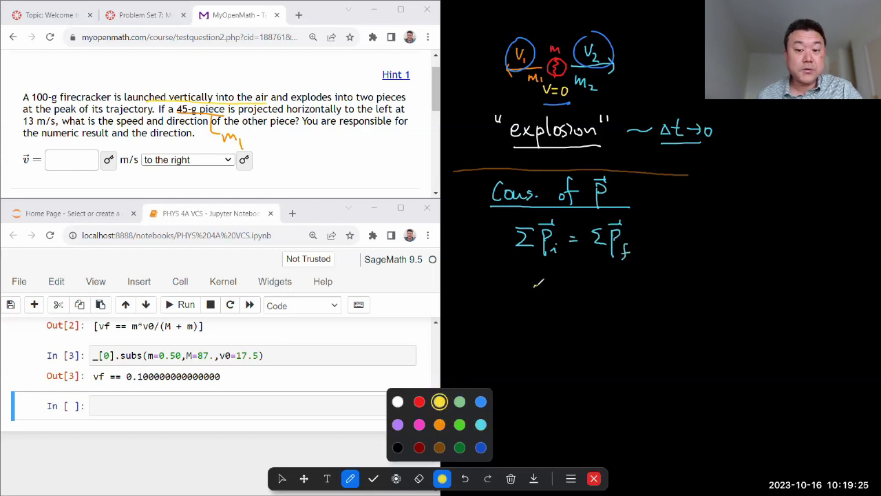
left_click_drag(542, 281, 574, 289)
left_click_drag(564, 295, 575, 295)
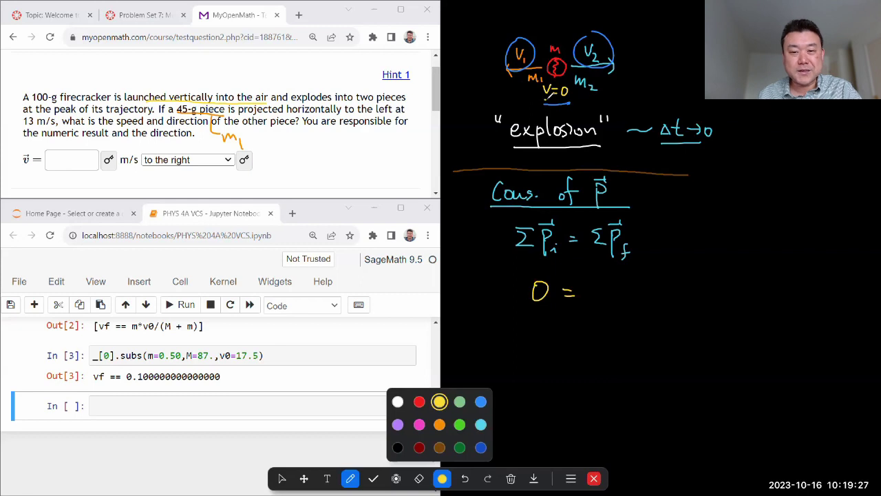
left_click_drag(544, 100, 577, 100)
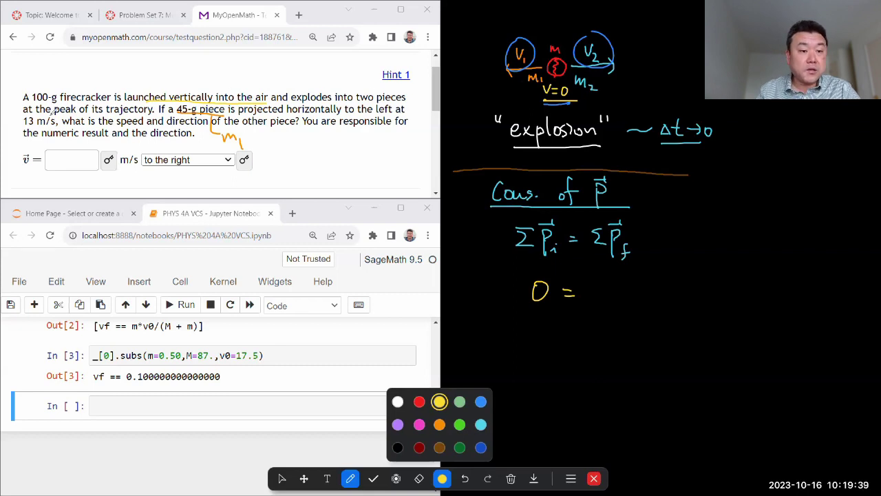
left_click_drag(54, 114, 154, 114)
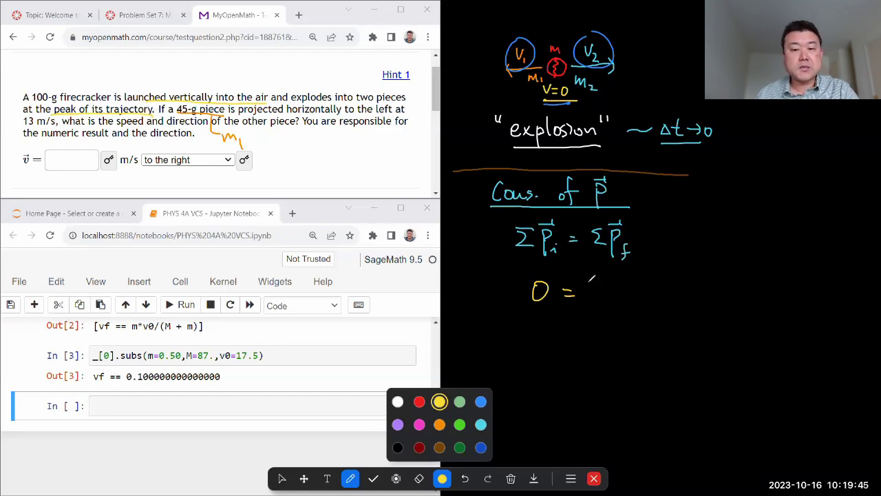
Complete 0 = m1·V1 + m2·V2, underline ΣP⃗f, and double-underline V1, undoing a stray stroke
left_click_drag(588, 282, 592, 276)
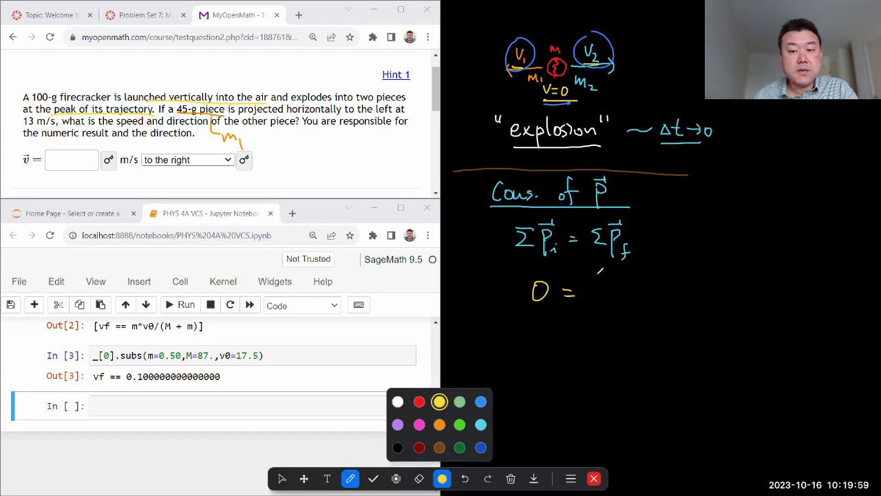
mouse_move(596, 266)
left_mouse_down()
mouse_move(633, 267)
mouse_move(599, 307)
mouse_move(638, 285)
mouse_move(650, 305)
mouse_move(683, 293)
mouse_move(677, 302)
left_mouse_up()
mouse_move(700, 283)
left_mouse_down()
mouse_move(708, 303)
mouse_move(729, 301)
mouse_move(731, 285)
mouse_move(746, 307)
left_mouse_up()
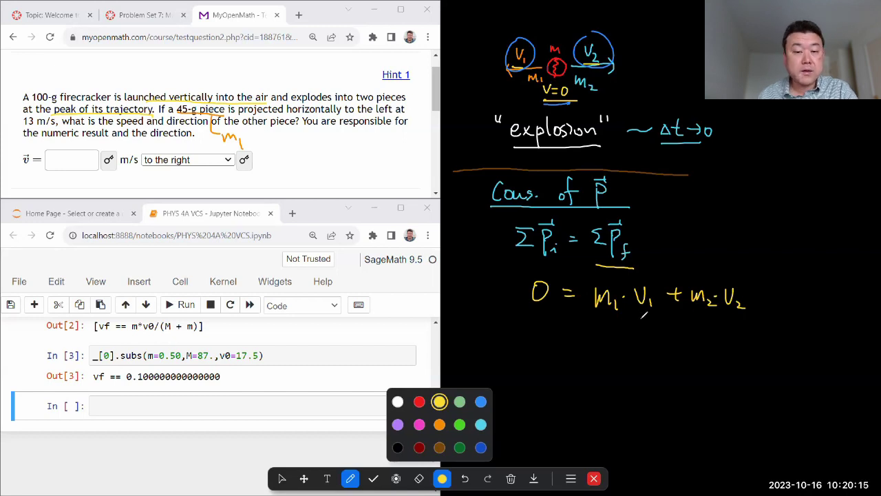
left_click_drag(637, 317, 648, 322)
left_click_drag(649, 300, 655, 306)
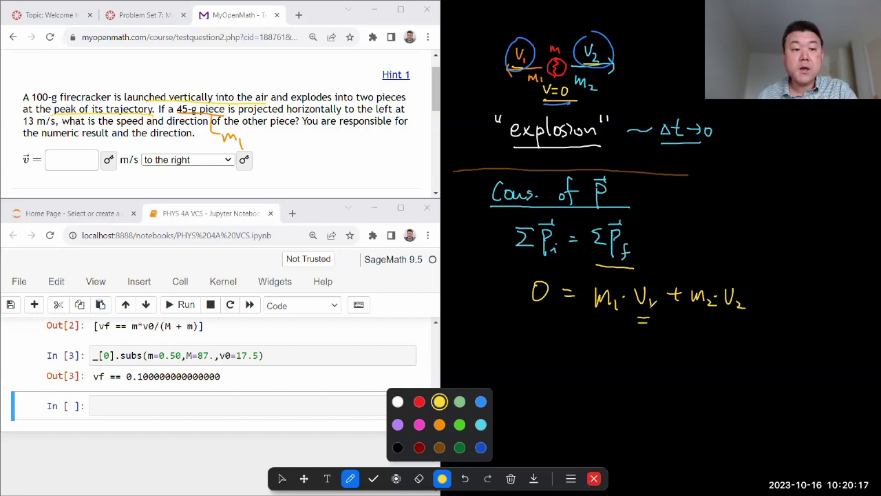
key("ctrl+z")
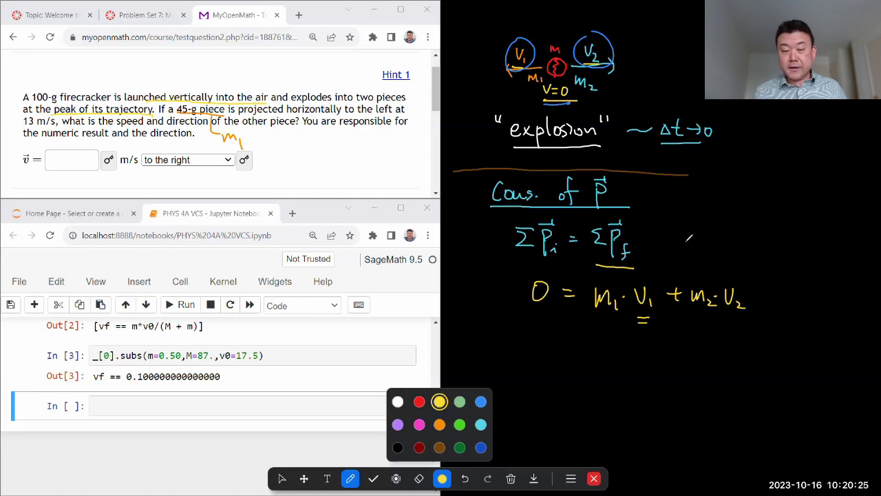
In white, rule off the momentum equation, label it (1), and double-underline m2 and V2
left_click(282, 477)
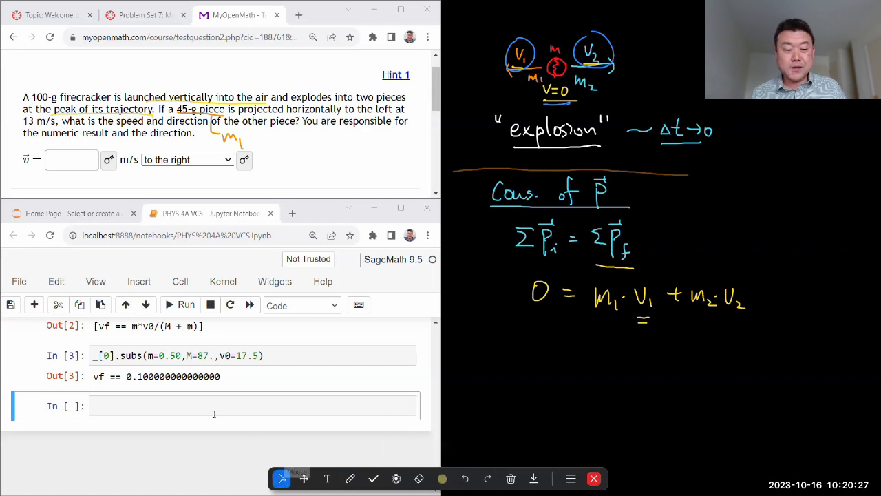
left_click(204, 409)
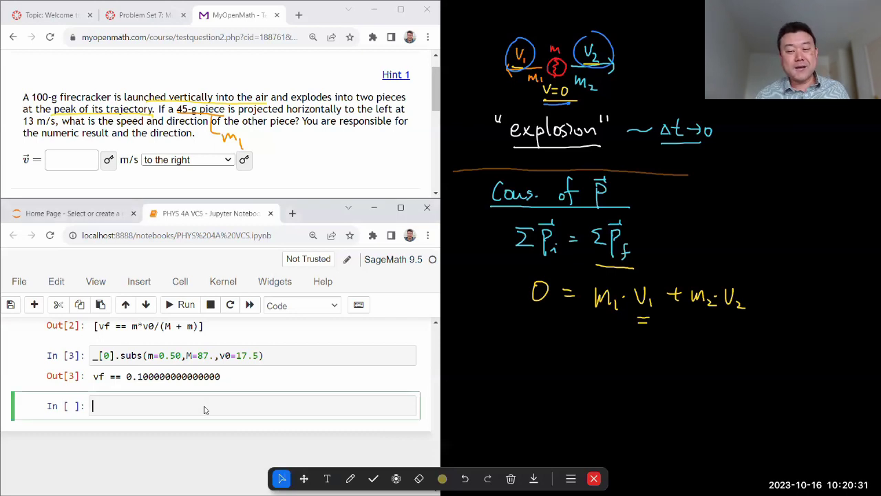
left_click(350, 478)
left_click(442, 478)
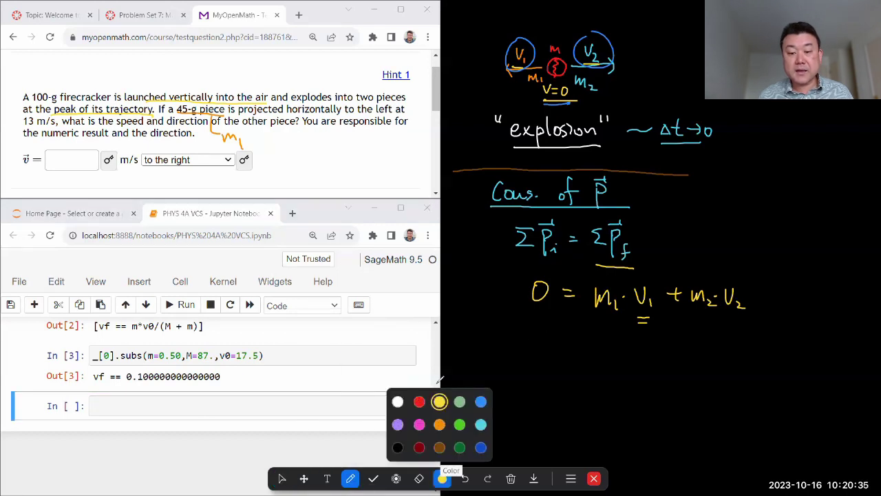
left_click(398, 401)
left_click_drag(530, 333, 748, 330)
mouse_move(780, 287)
left_mouse_down()
mouse_move(771, 292)
mouse_move(777, 303)
mouse_move(744, 318)
left_mouse_up()
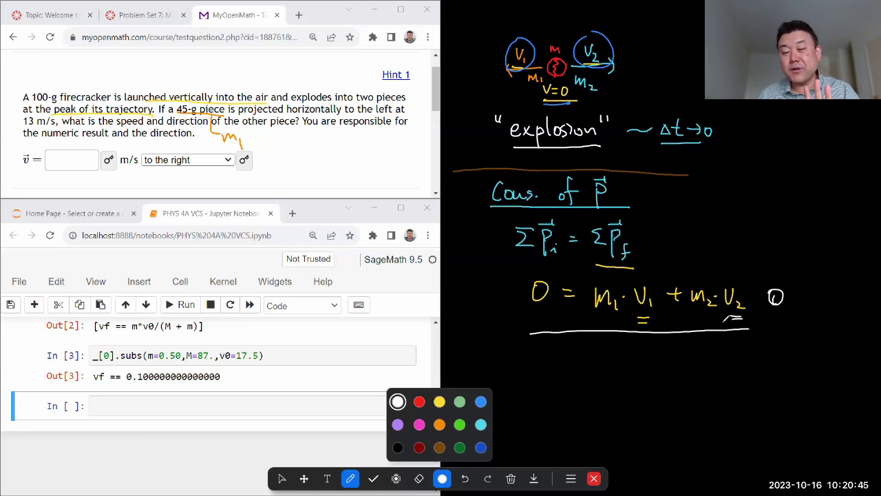
left_click_drag(696, 313, 706, 317)
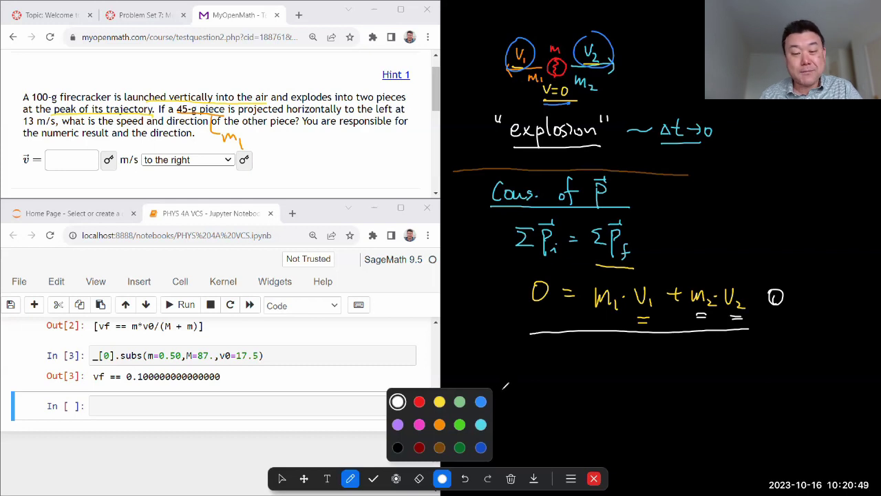
Write m1 + m2 = M in cyan below the line and underline it
left_click(480, 424)
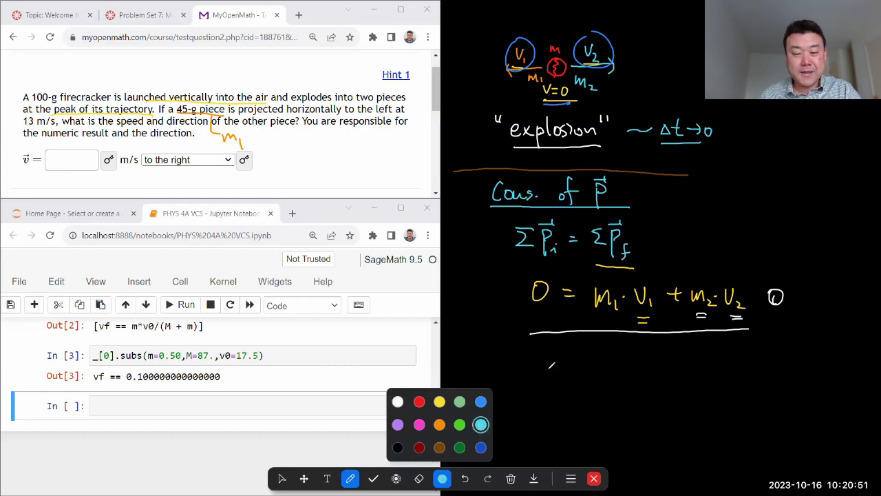
mouse_move(541, 350)
left_mouse_down()
mouse_move(563, 364)
mouse_move(632, 349)
mouse_move(656, 357)
left_mouse_up()
left_click_drag(543, 376, 663, 372)
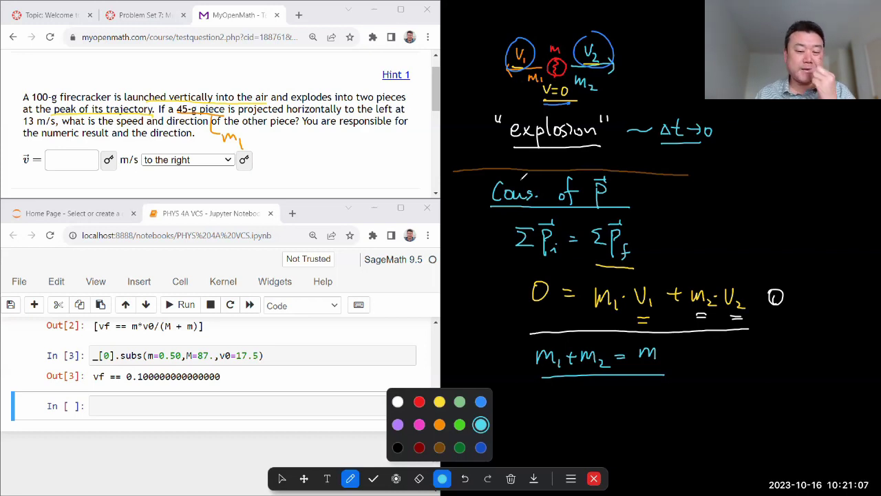
Run a cell declaring var('m1,m2,m,v1,v2') with eq1: 0==m1*v1+m2*v2 and eq2: m1+m2==m
left_click(397, 402)
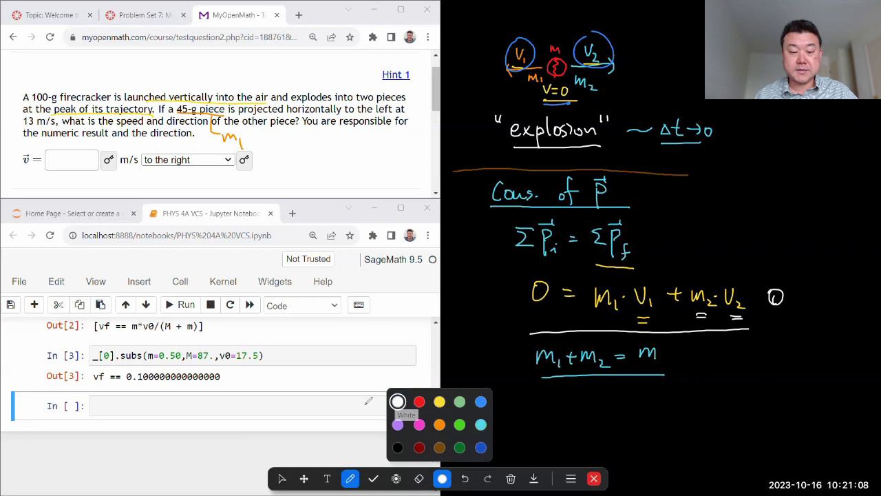
left_click(282, 478)
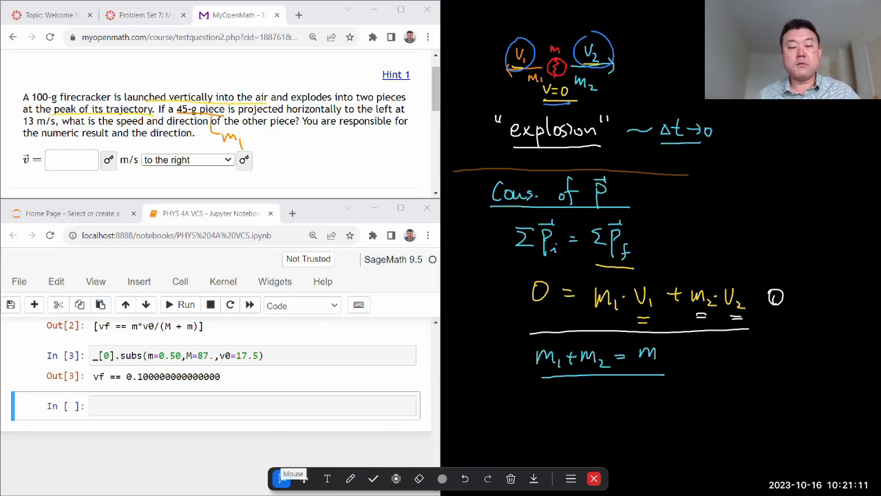
left_click(165, 402)
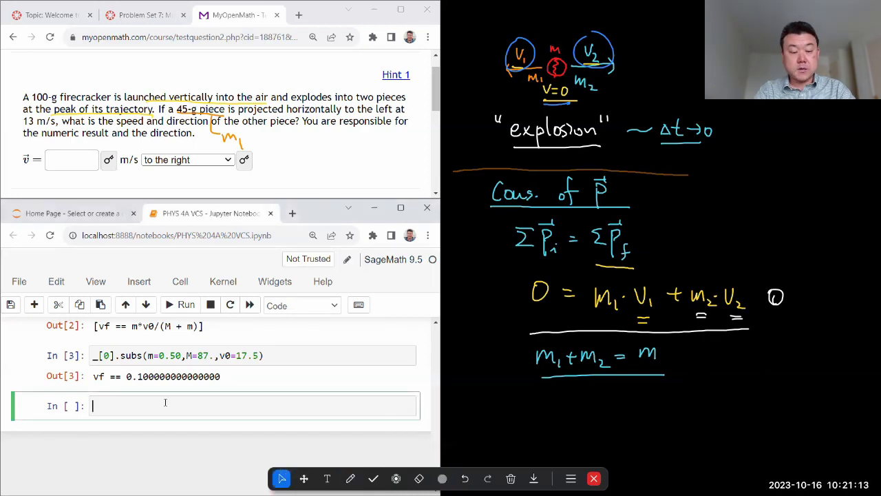
type("var(")
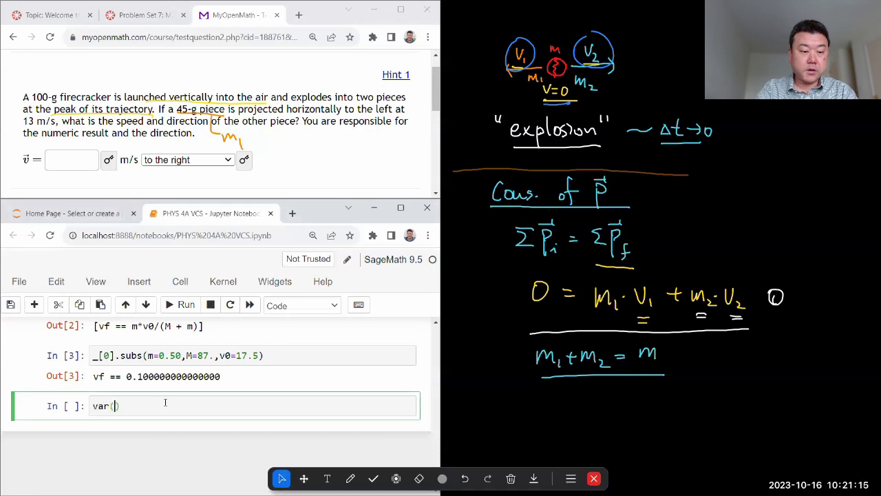
type("'m")
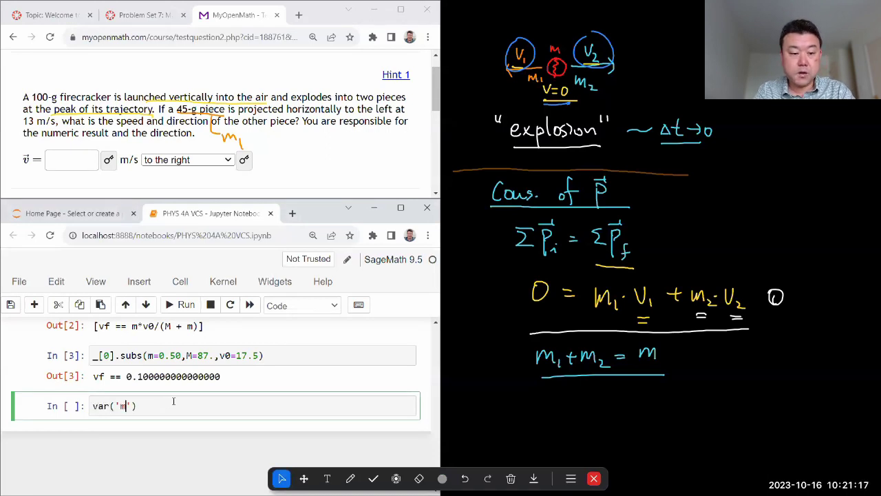
type("1,m2,m,")
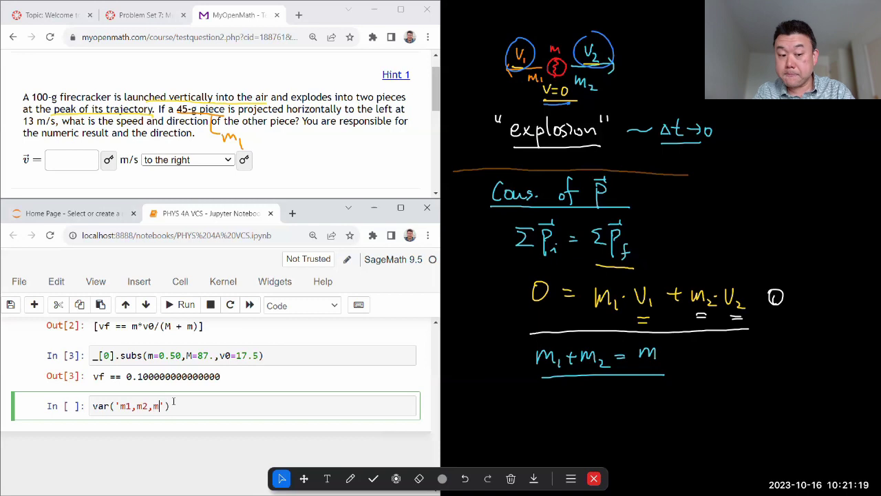
type("v1,v2')")
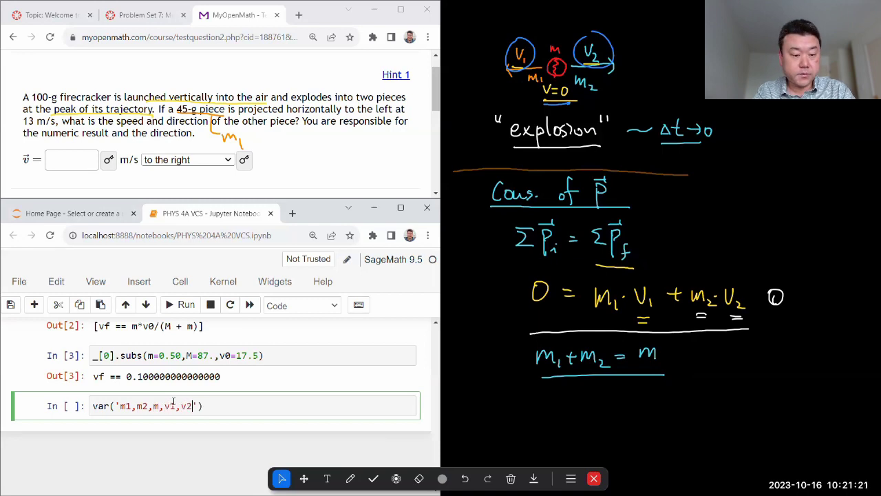
type(";")
key("Return")
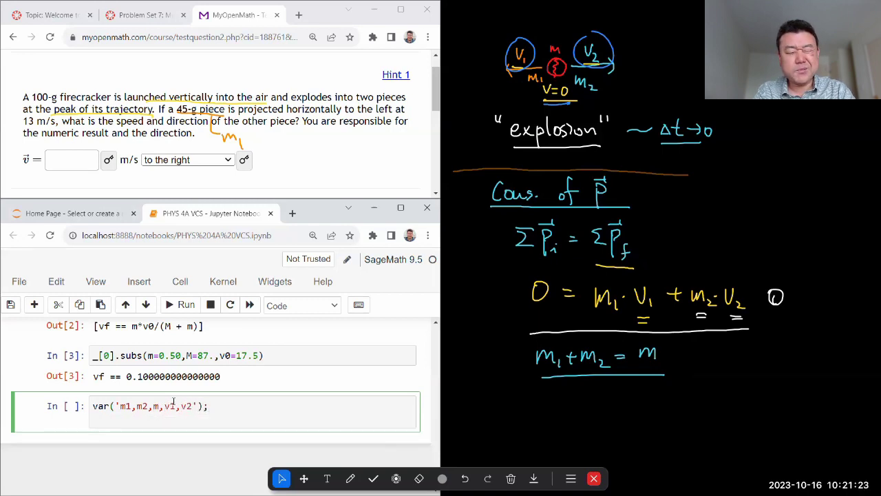
type("eq1=")
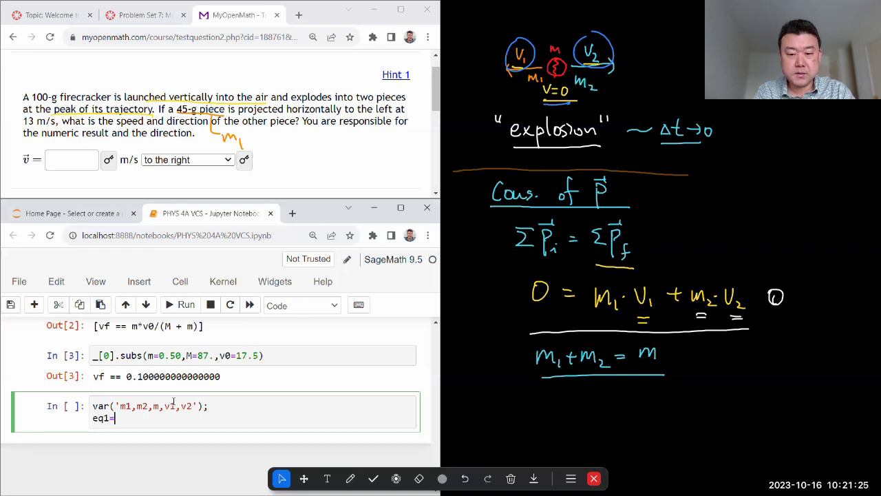
type("0==m1")
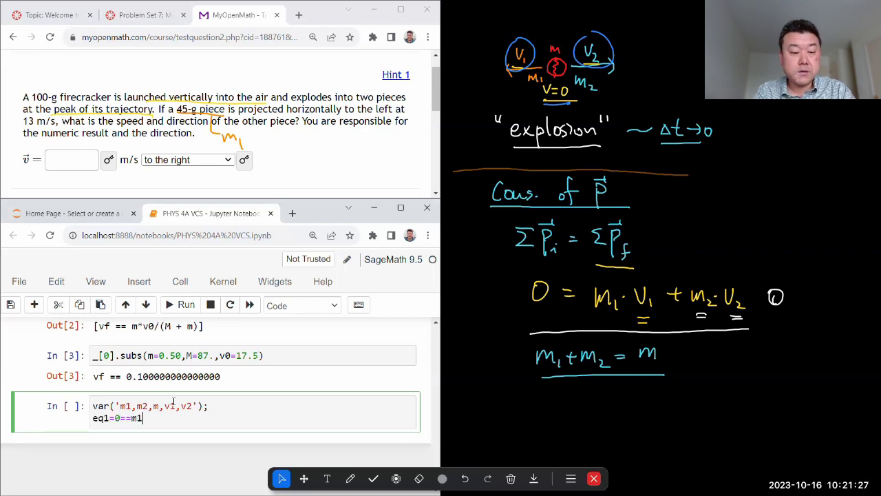
type("*v1+m2*")
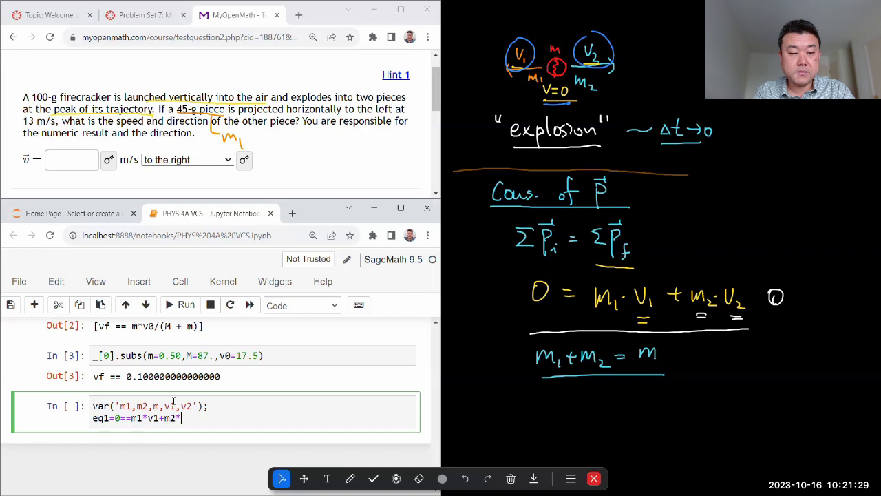
type("v2;")
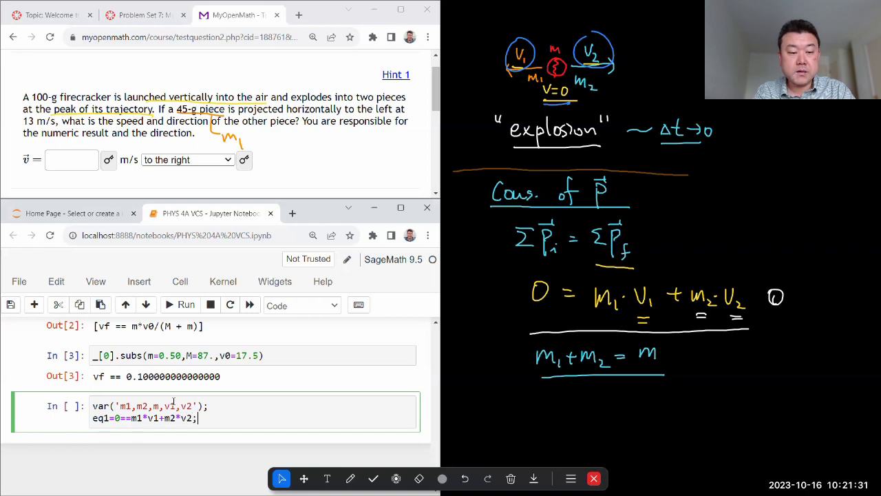
key("Return")
type("eq2=")
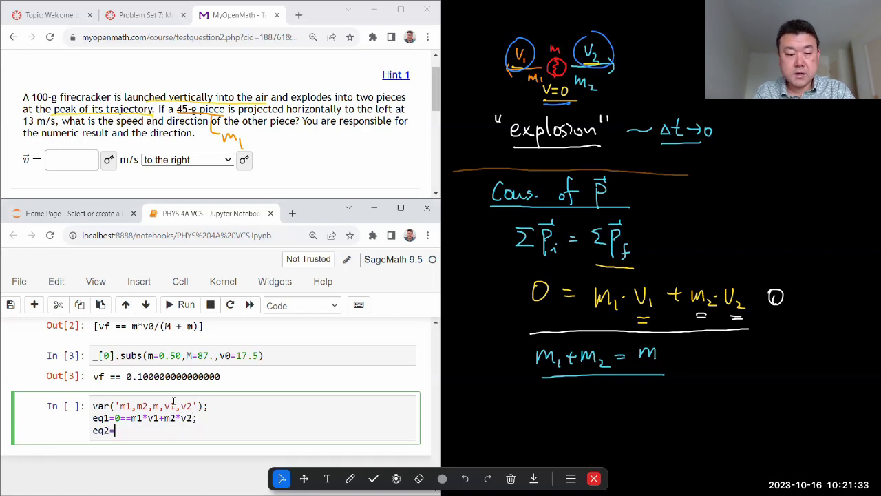
type("m1+m2==")
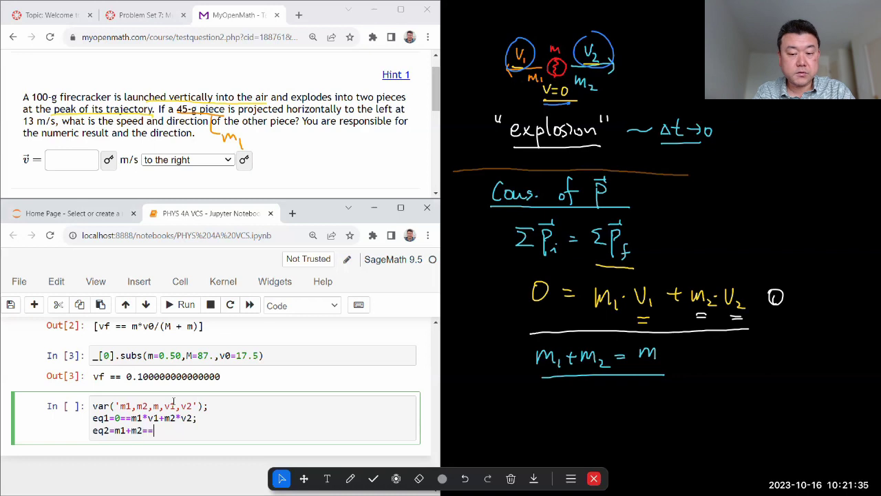
type("m;")
key("Return")
type("(eq1,")
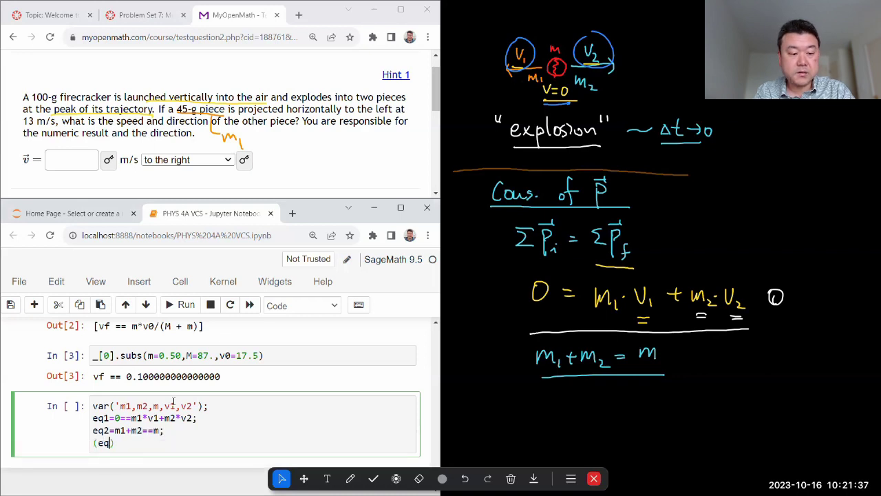
type("eq2")
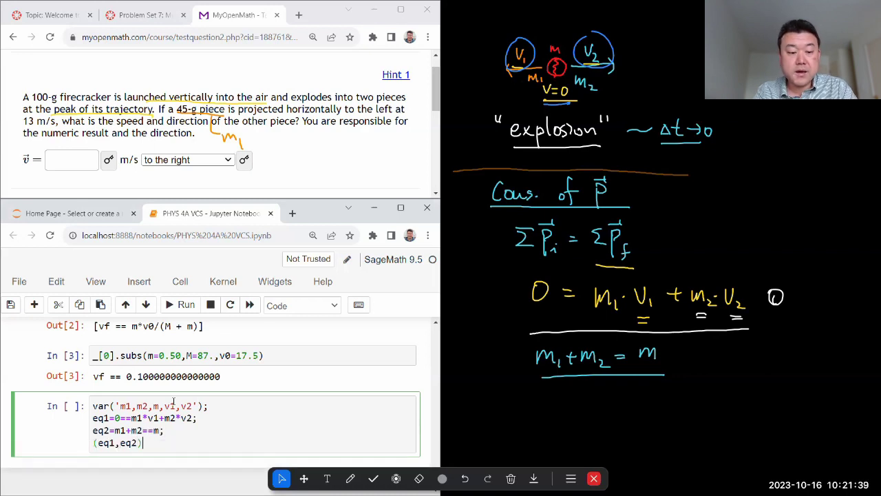
key("shift+Return")
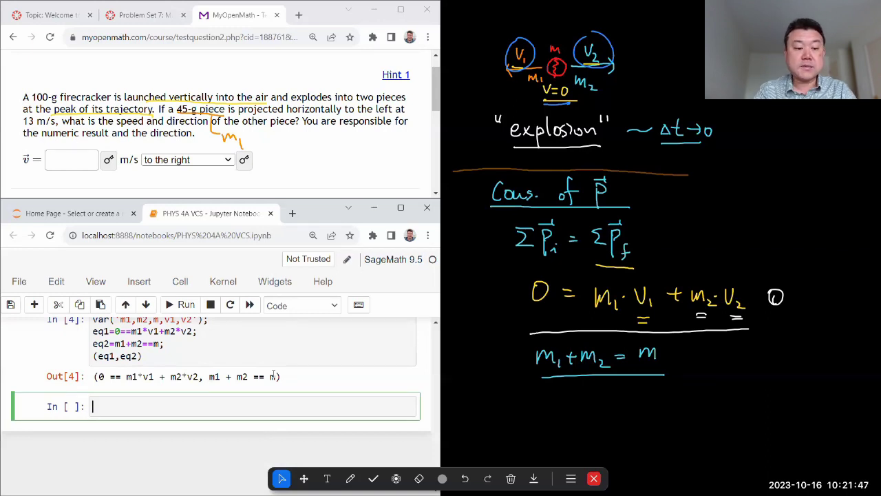
Run sols=solve((eq1,eq2),v2,m2) and display sols, giving v2 == -m1*v1/(m - m1)
type("solve(")
type("(eq1,eq2")
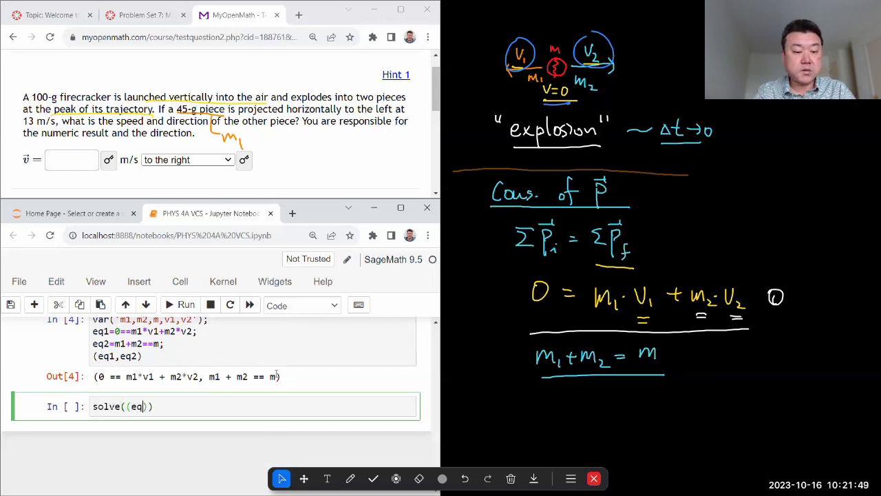
type("),")
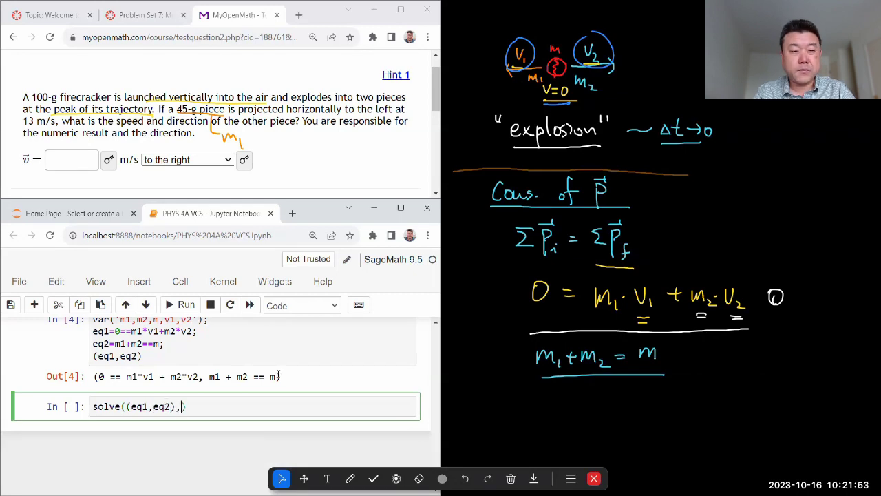
type("v2,")
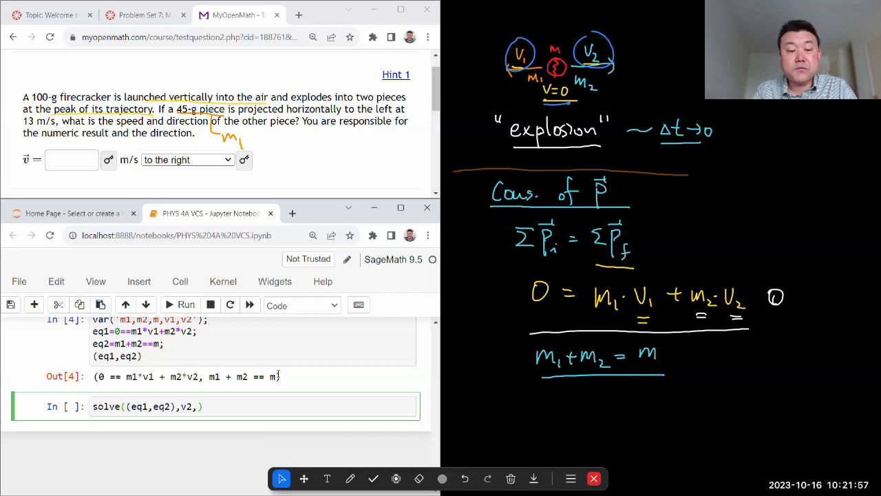
type("m2")
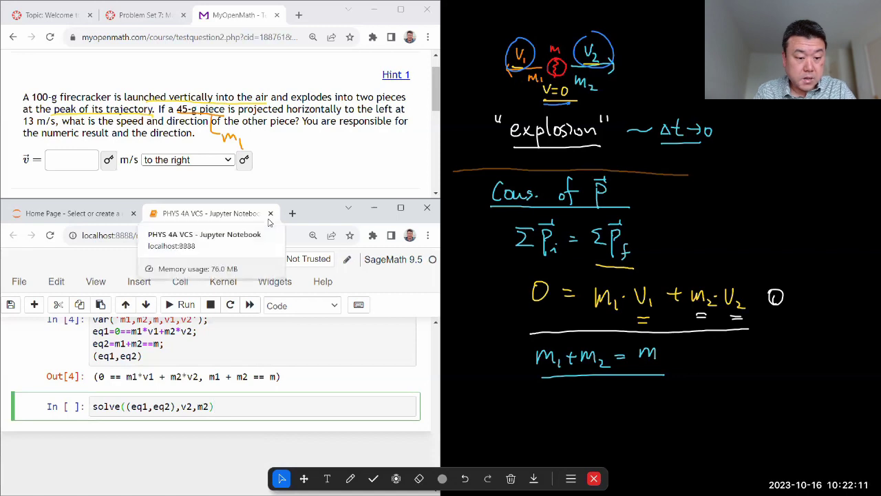
type("sols")
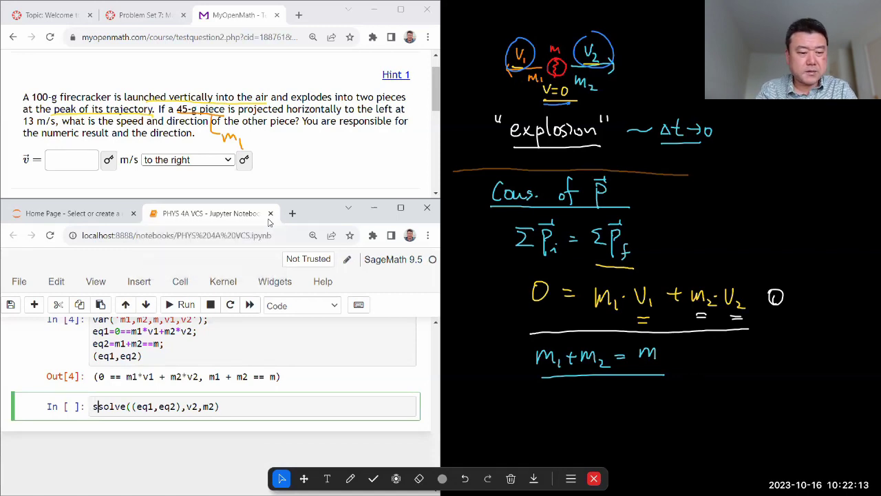
type("=")
key("End")
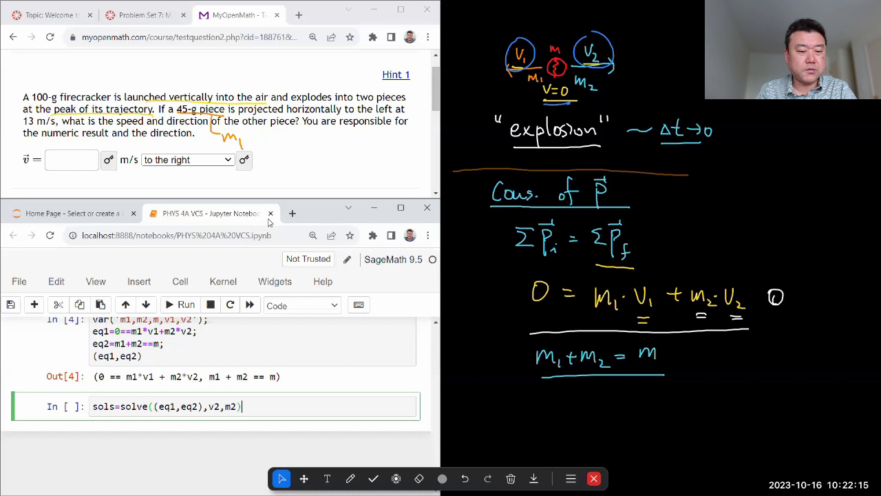
type(";")
key("Return")
type("sols")
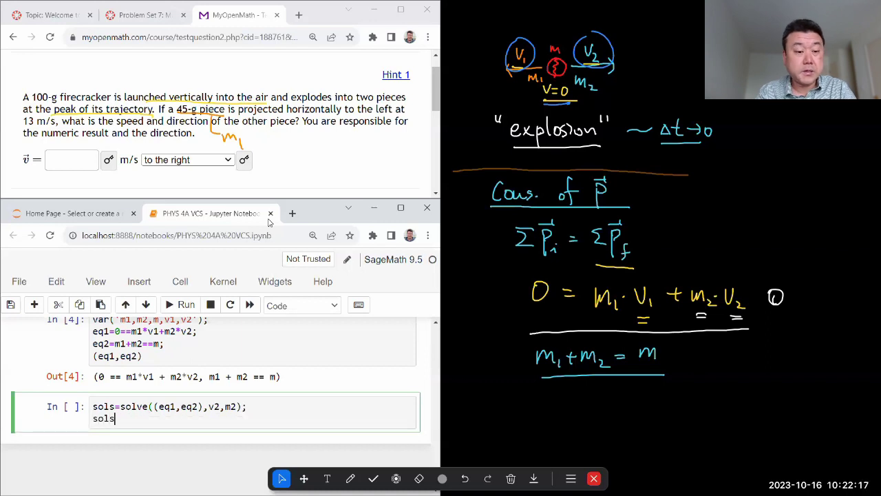
key("shift+Return")
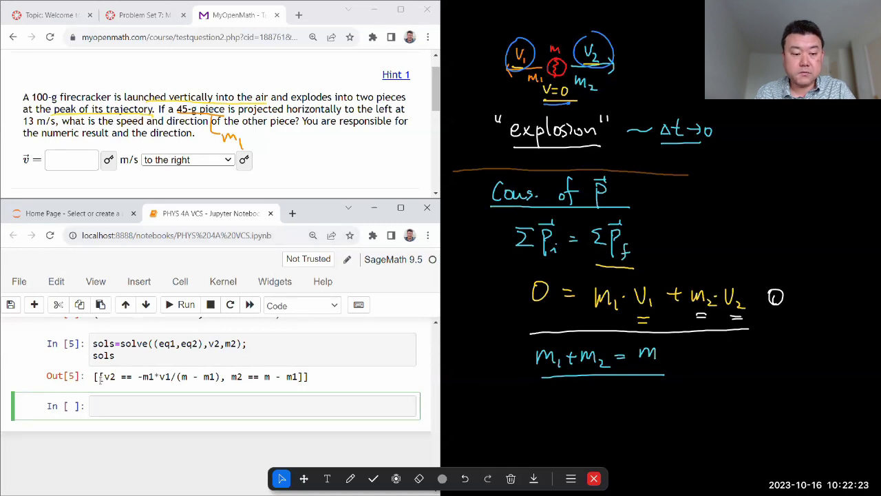
Highlight the v2 solution and begin a new cell with sols[0][0].subs()
left_click_drag(101, 377, 305, 377)
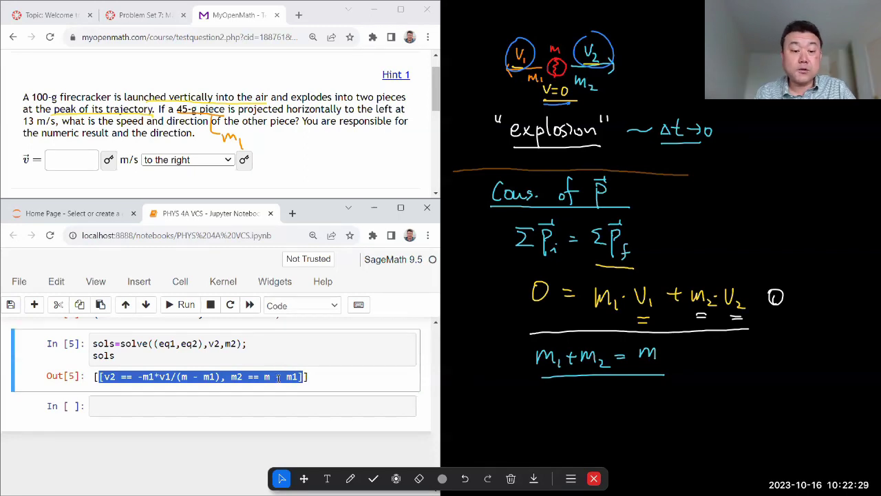
left_click(110, 381)
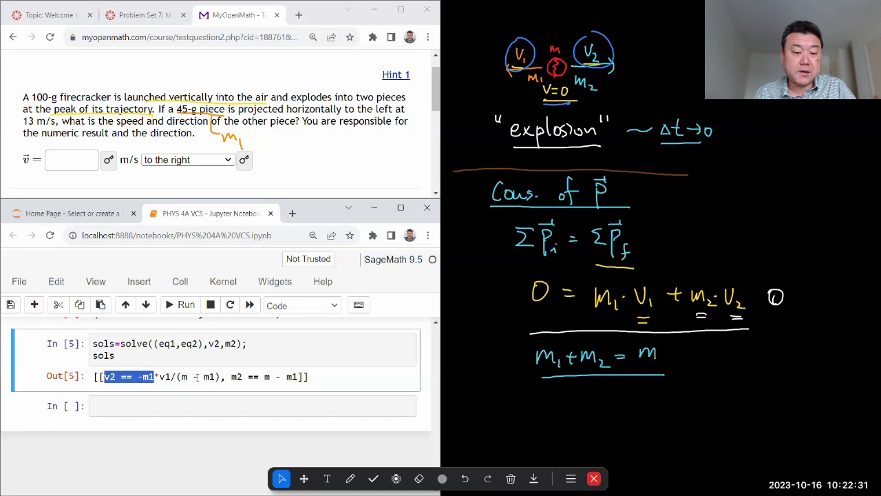
left_click_drag(196, 377, 219, 377)
left_click(199, 404)
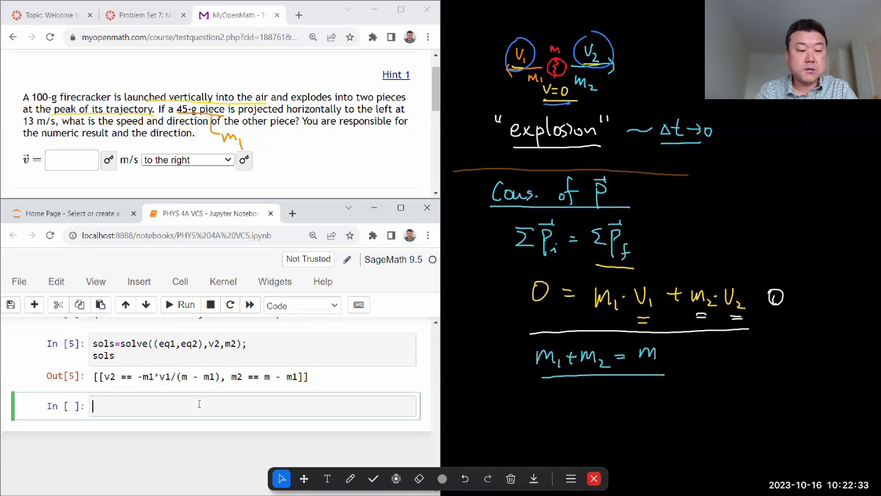
type("sols[0]")
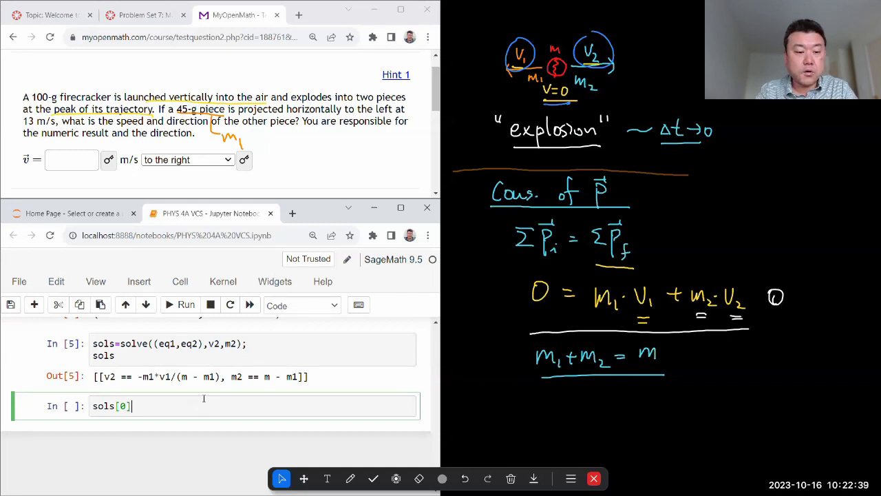
type("[0]")
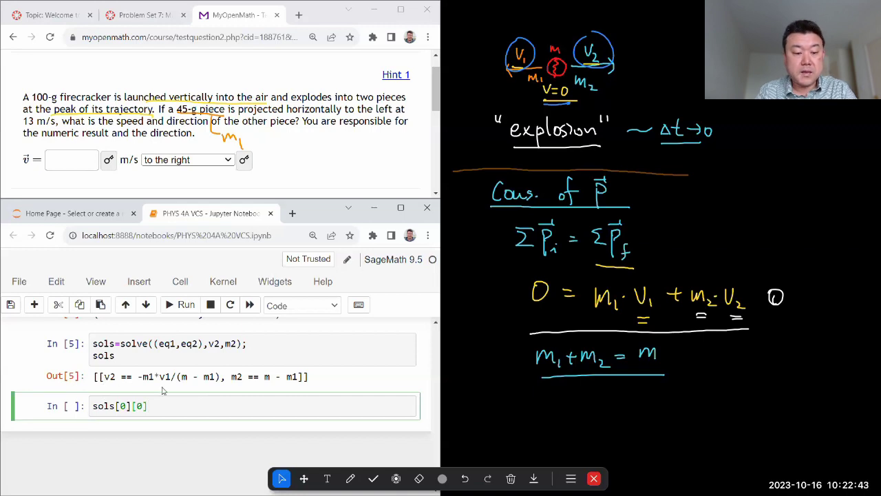
type(".subs(")
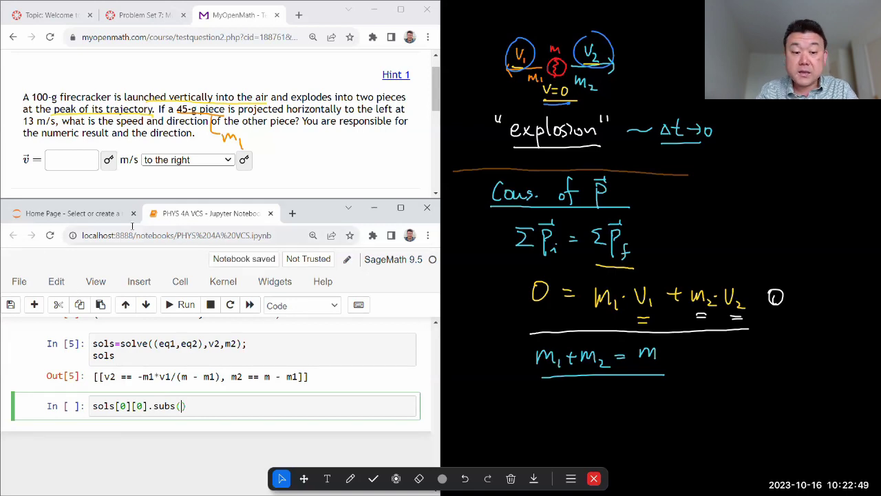
Substitute m=100., m1=45., v1=-13 and run it, giving v2 == 10.6363636363636
type("m=100")
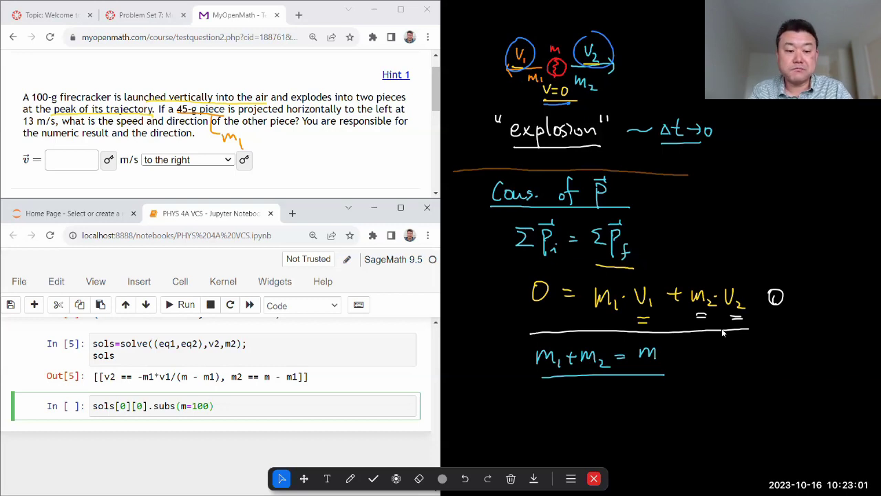
type(".,")
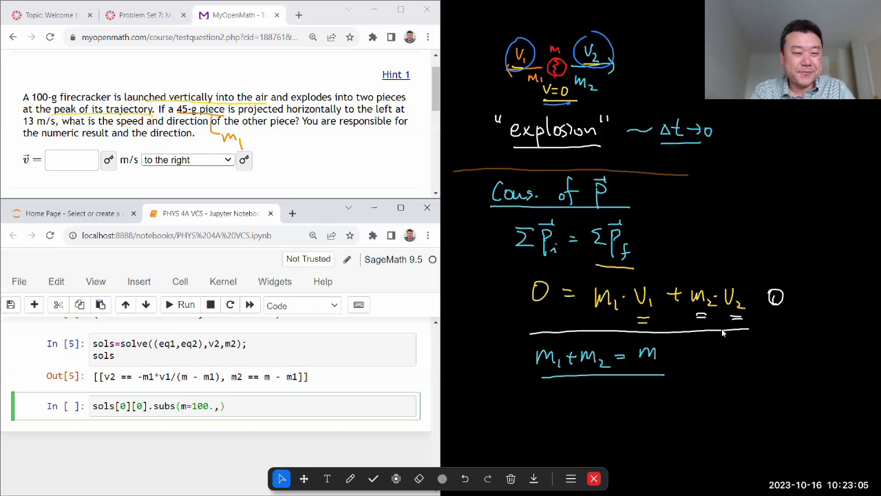
type("m1=45.")
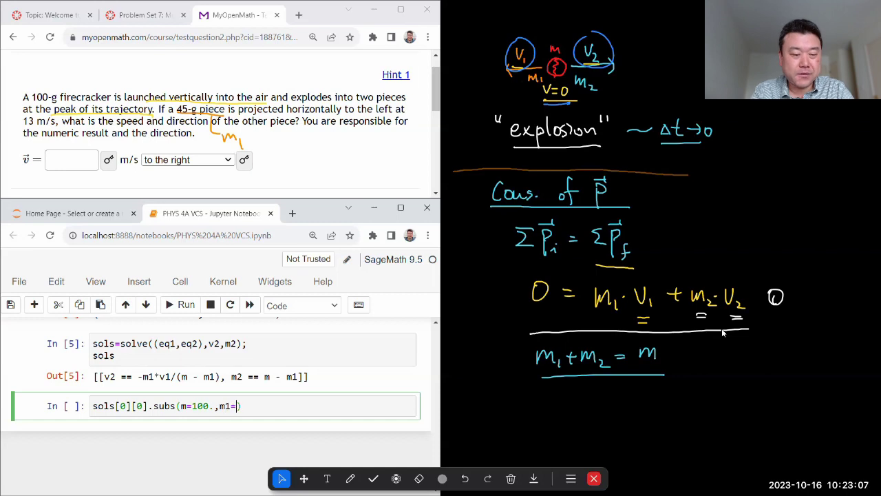
type(",v1")
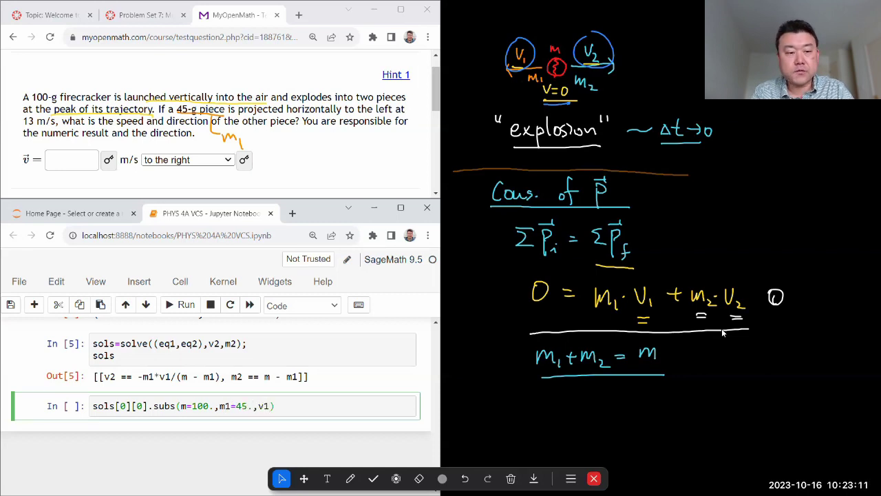
type("=-13")
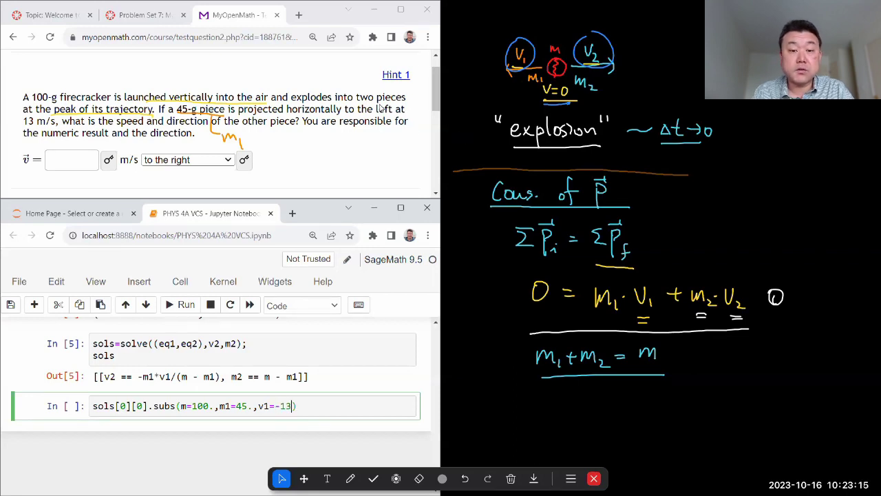
left_click(274, 406)
left_click_drag(274, 406, 291, 406)
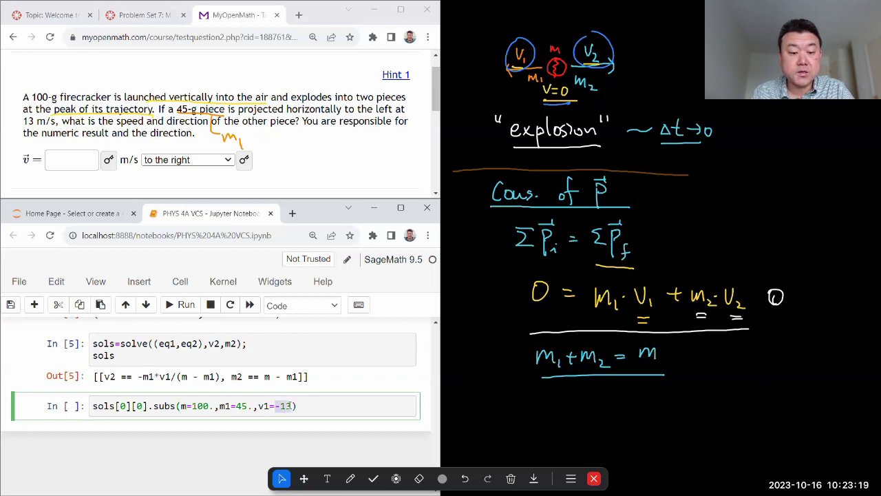
left_click(289, 406)
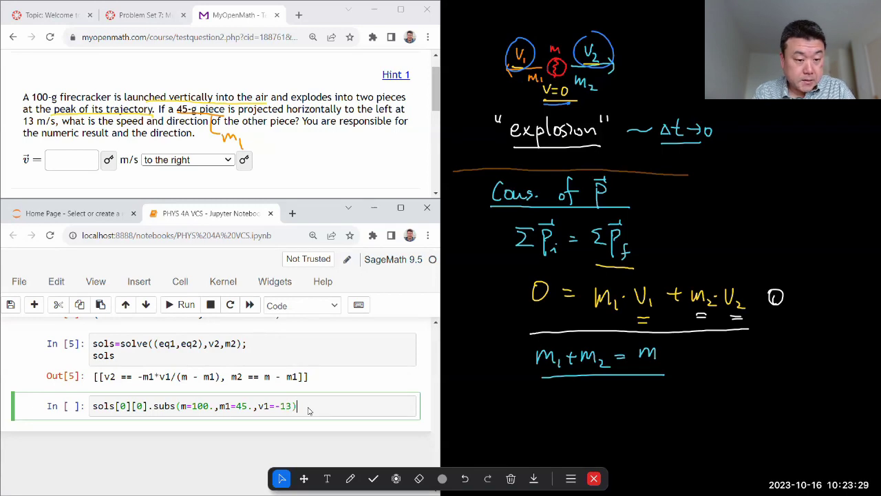
key("shift+Return")
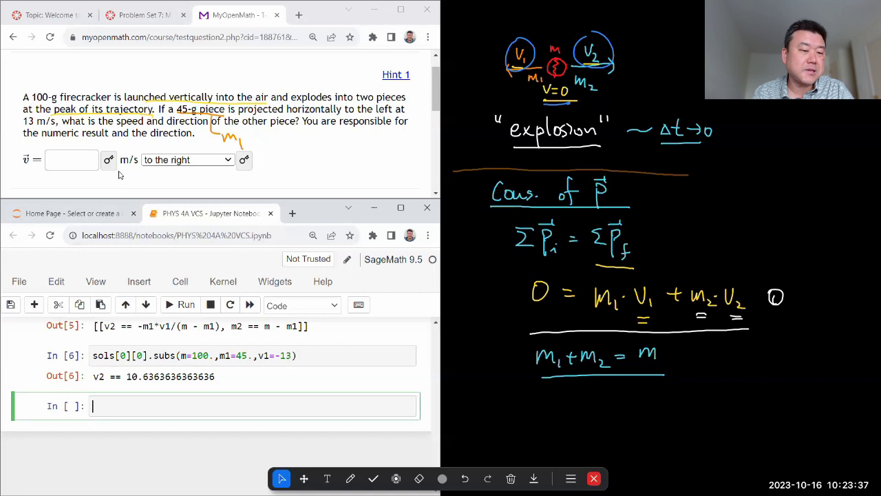
Enter 10.6 as the speed and submit, getting 10.6 m/s to the right marked correct
left_click(88, 160)
type("10.6")
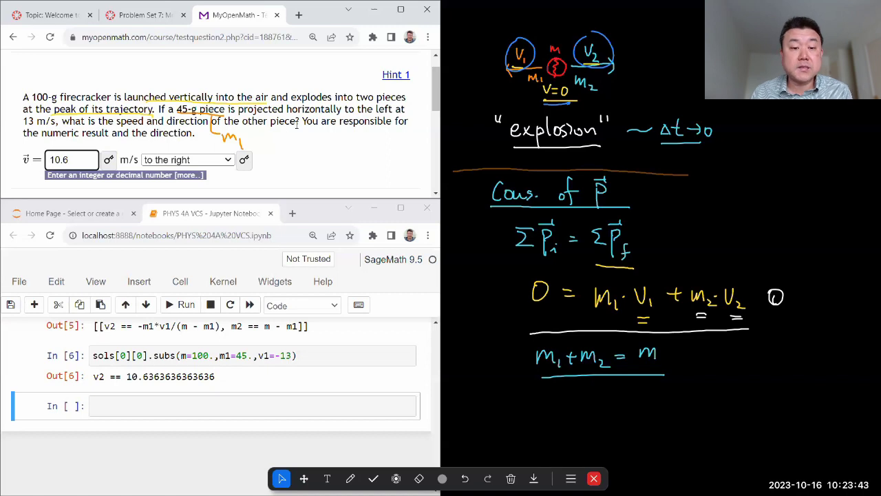
scroll(297, 122, "down", 1)
key("Return")
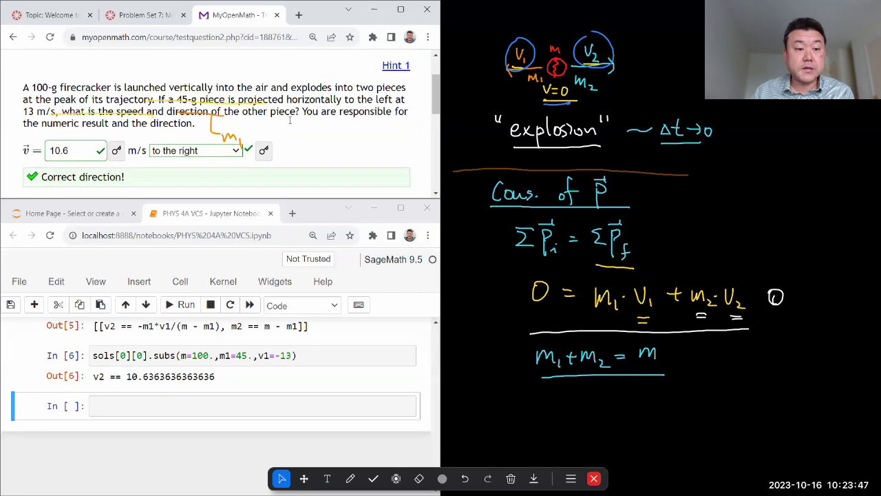
scroll(290, 120, "down", 1)
scroll(290, 120, "down", 1)
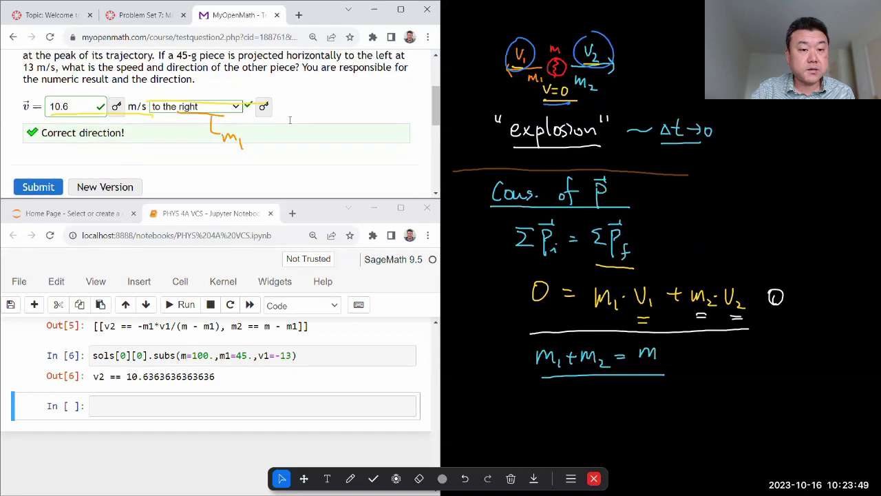
scroll(290, 120, "up", 1)
scroll(290, 120, "up", 1)
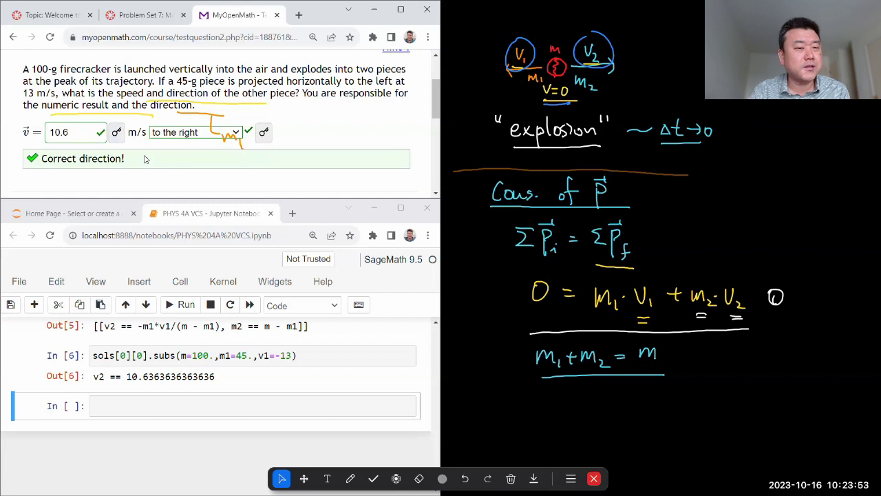
scroll(144, 159, "up", 2)
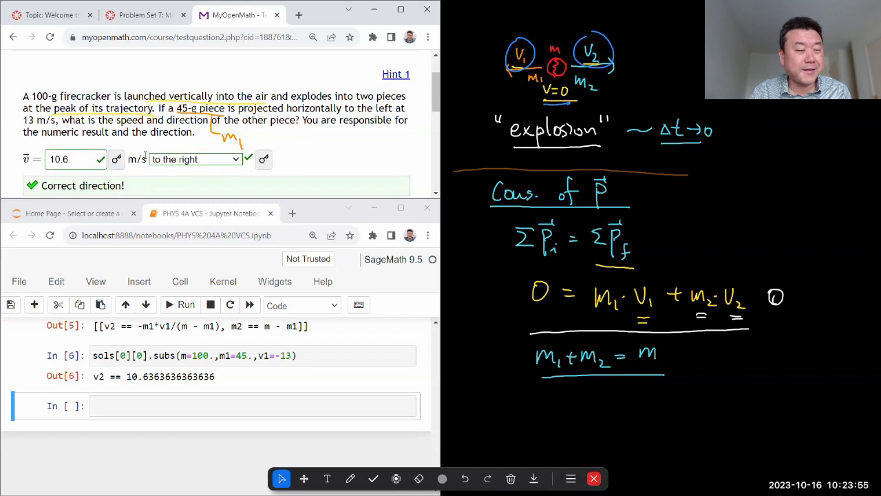